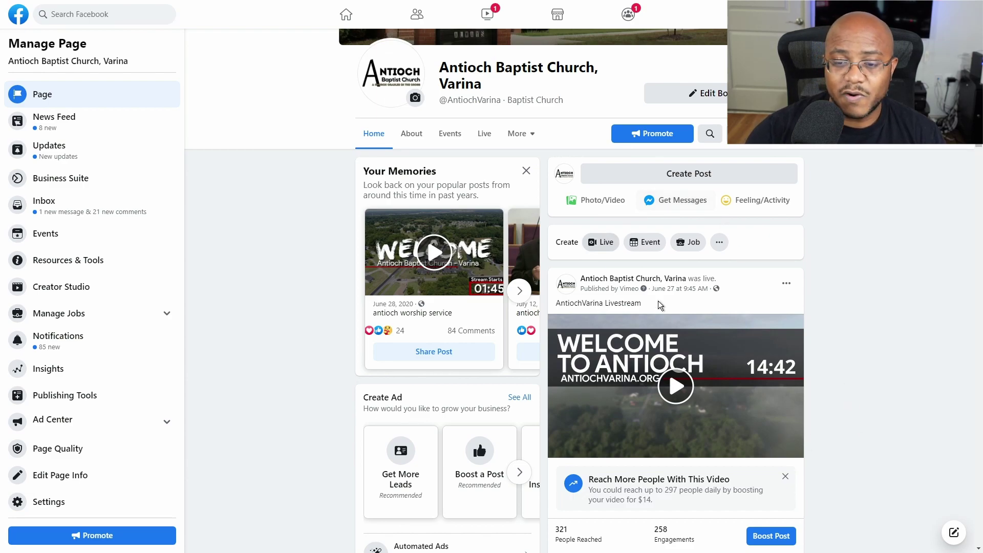
Step: Open Live Producer for the Page and choose the Use Camera option
left_click(605, 245)
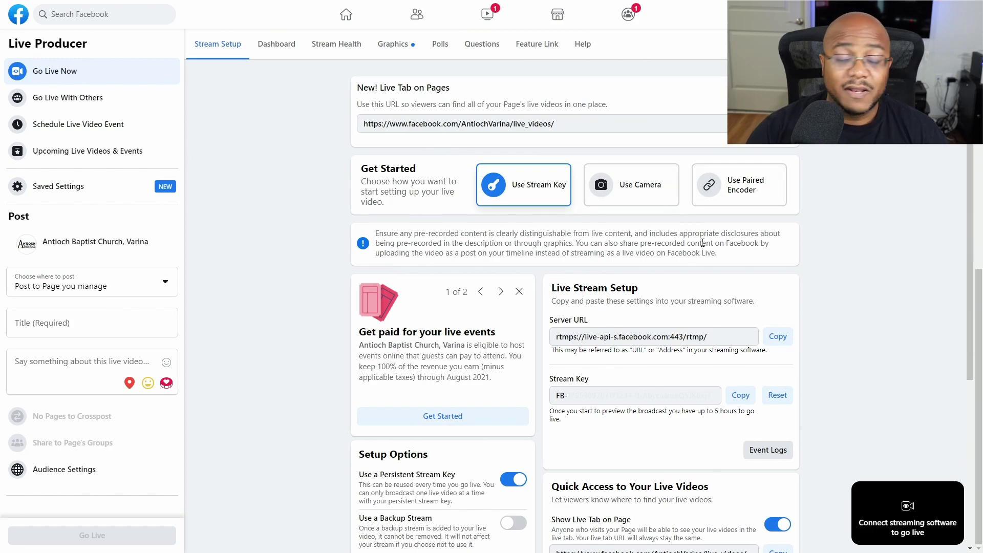
left_click(647, 200)
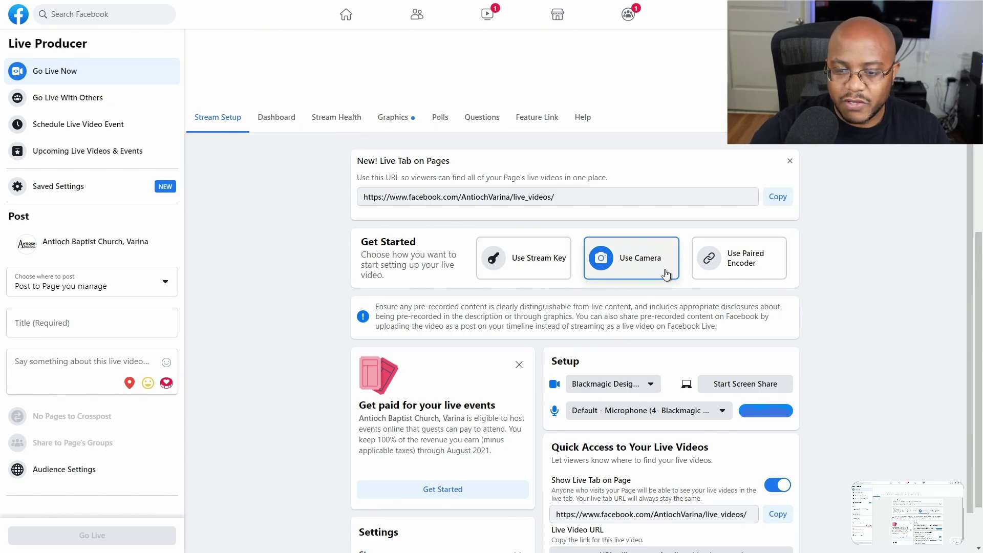
Step: Set the camera source to USB Video and the microphone to Digital Audio Interface
left_click(649, 385)
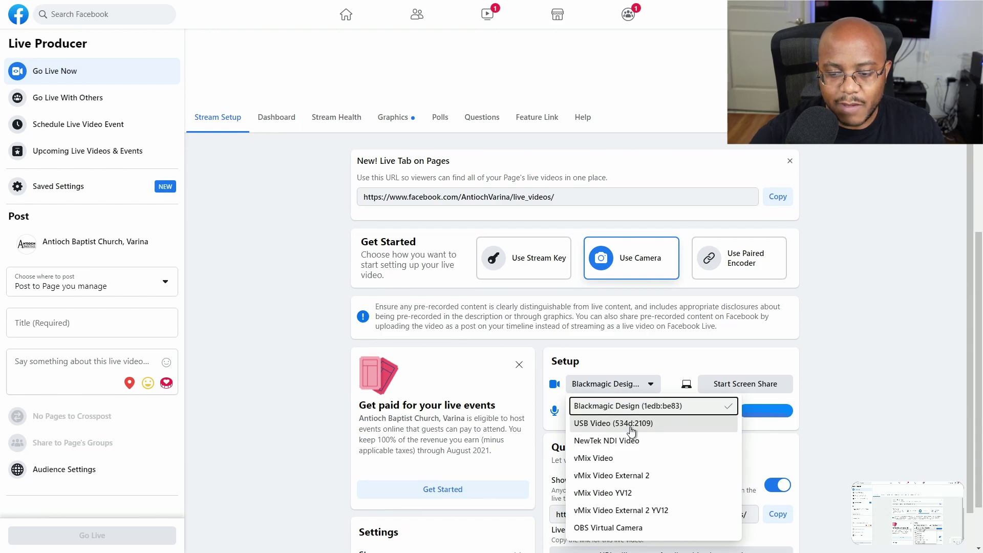
left_click(630, 427)
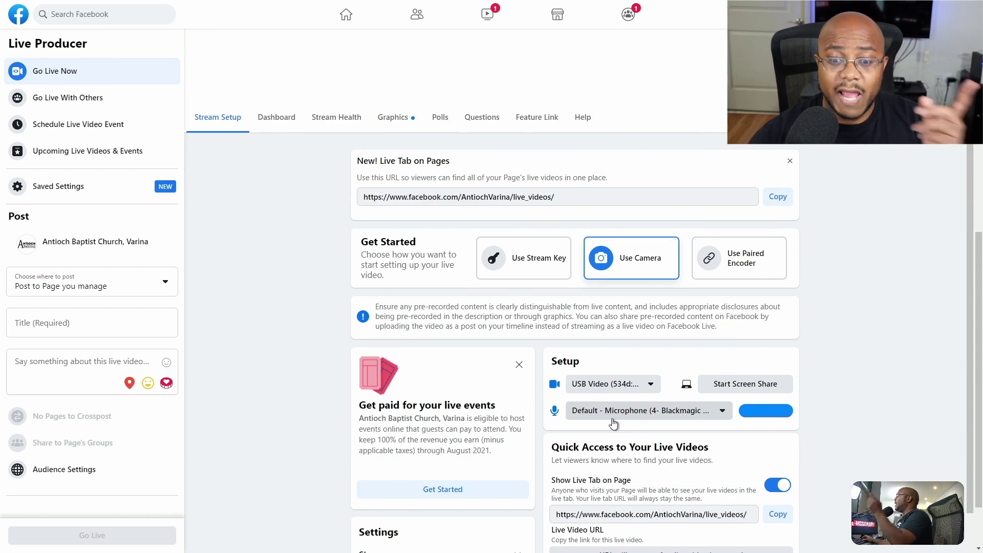
left_click(613, 419)
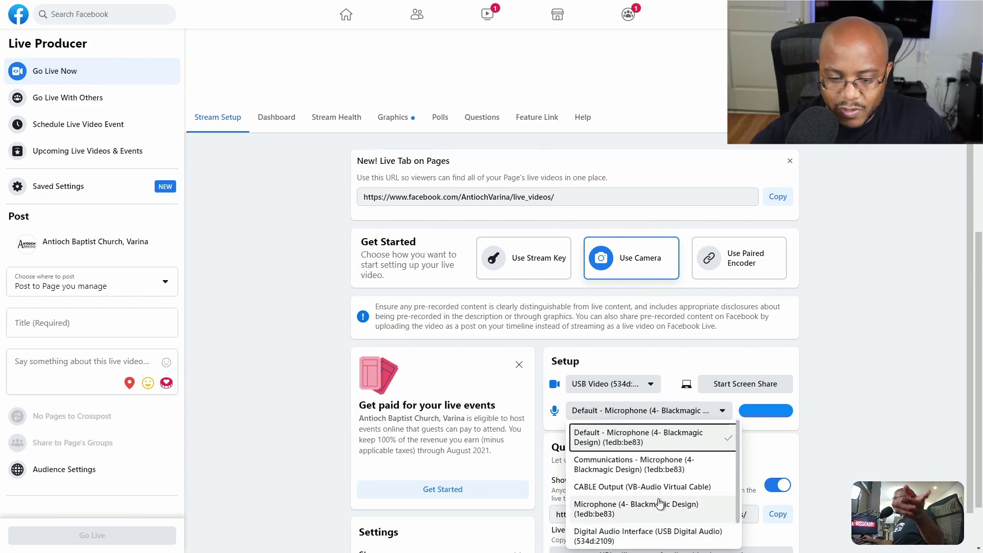
scroll(656, 514, "down", 1)
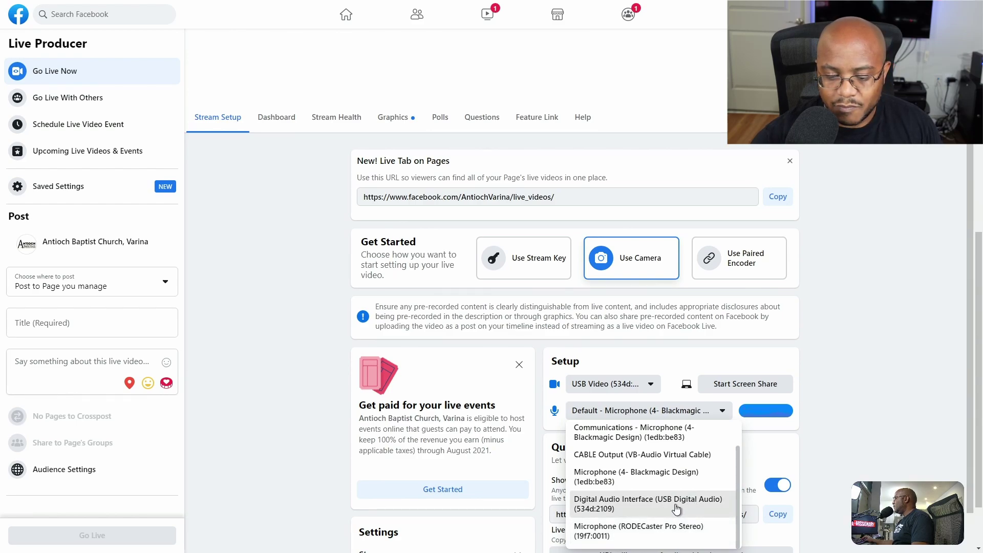
left_click(676, 507)
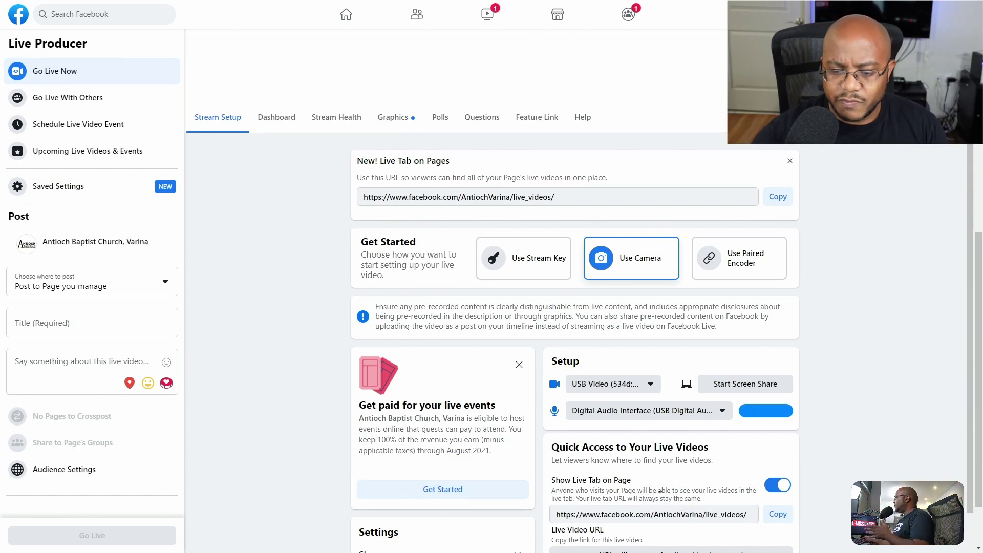
scroll(645, 508, "down", 3)
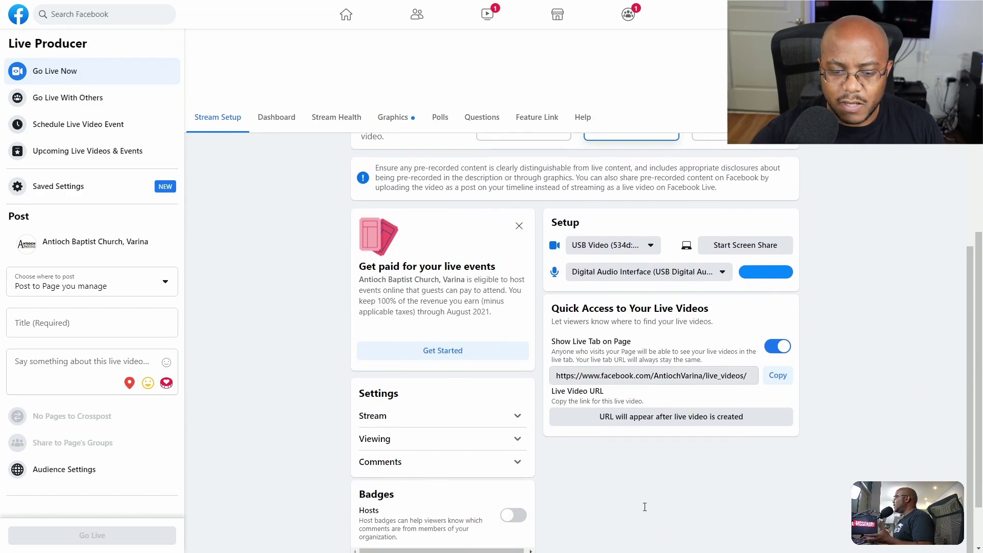
left_click(97, 327)
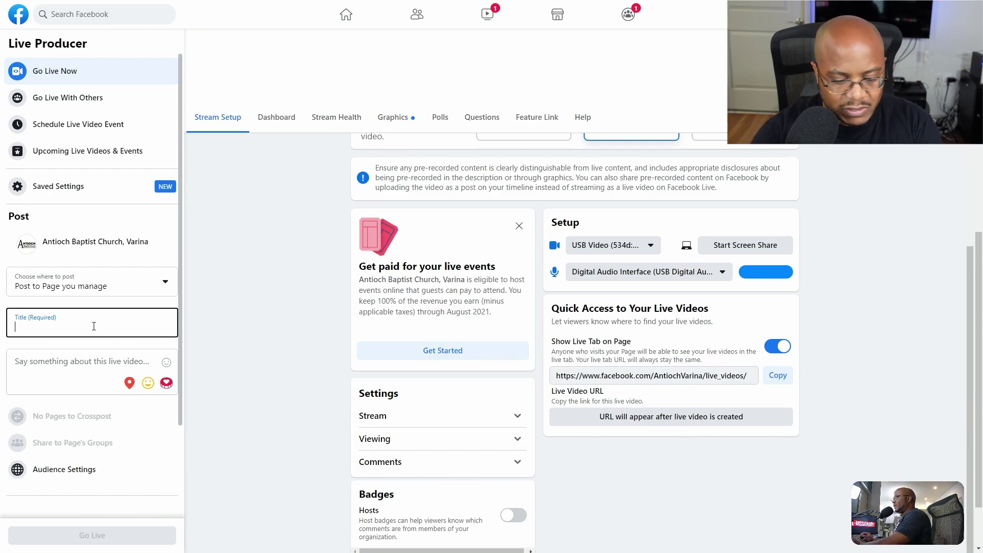
Step: Enter the title 'Test Live Stream' and description 'Join us online for this test'
type("Test Live Stream")
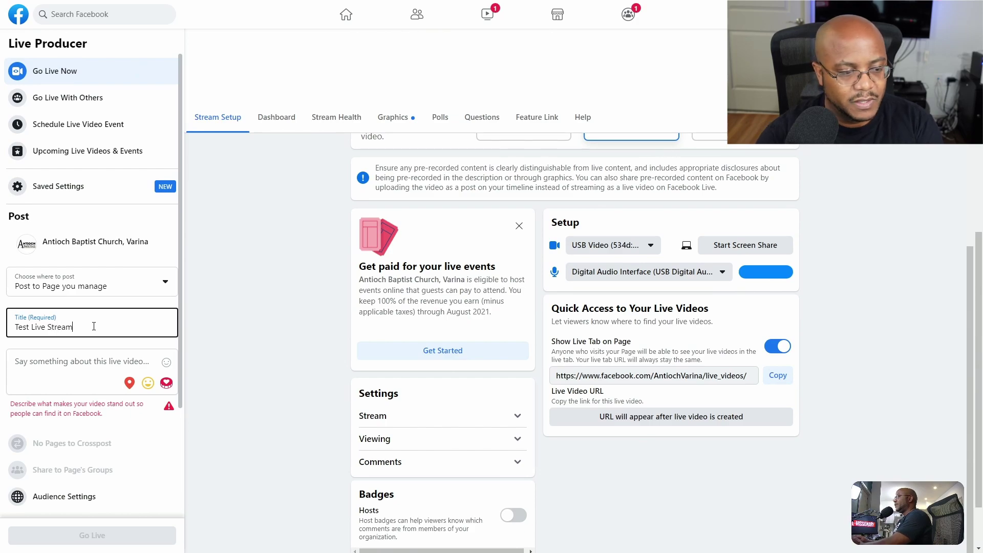
left_click(79, 367)
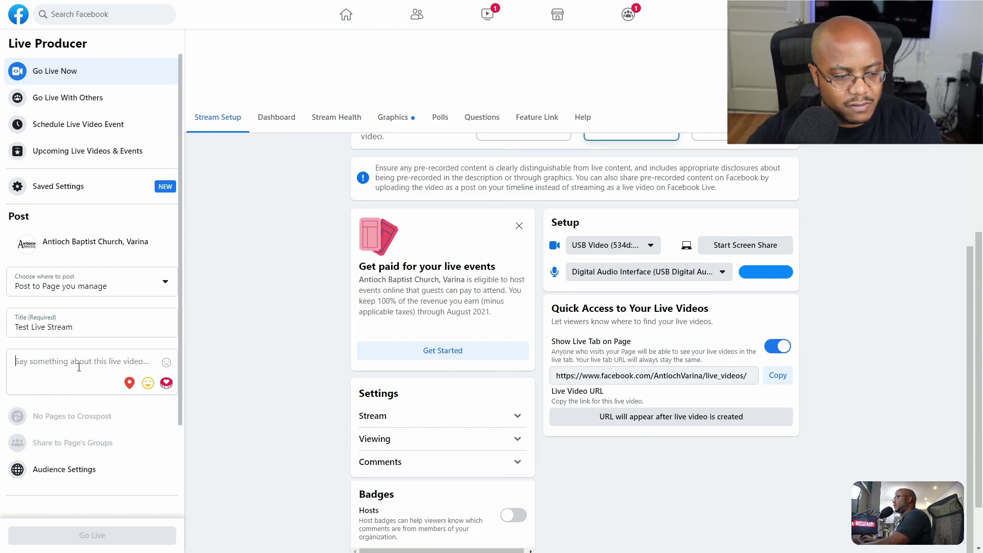
type("Join")
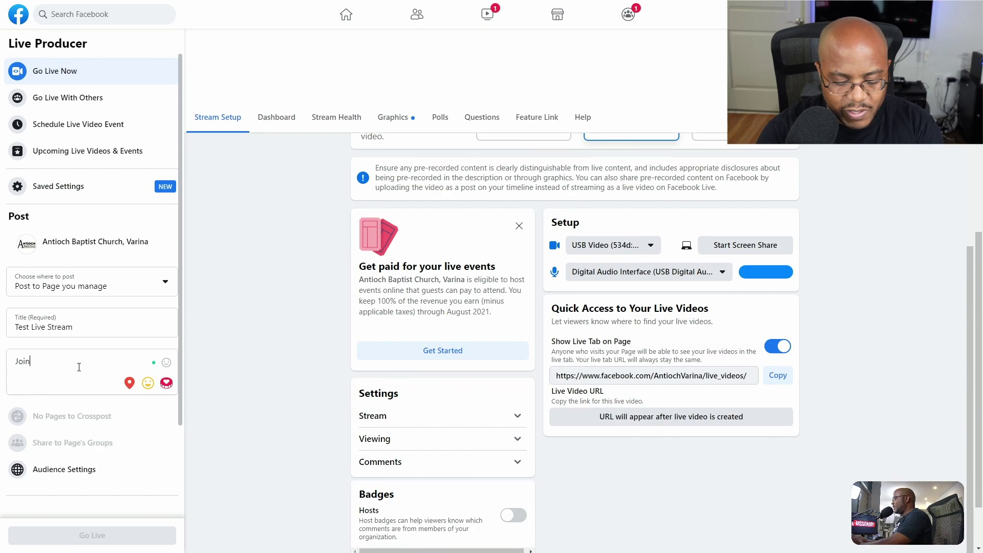
type(" us online for")
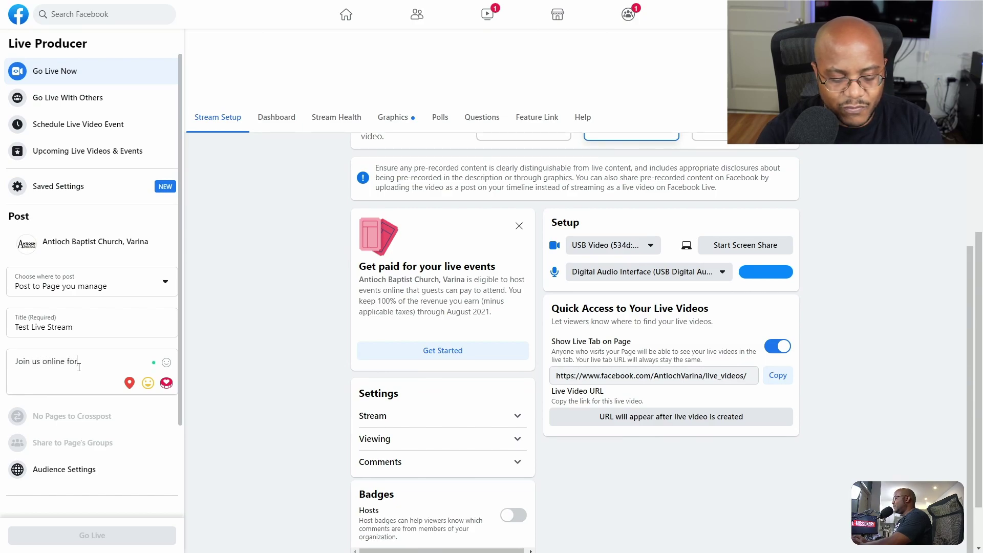
type(" this test")
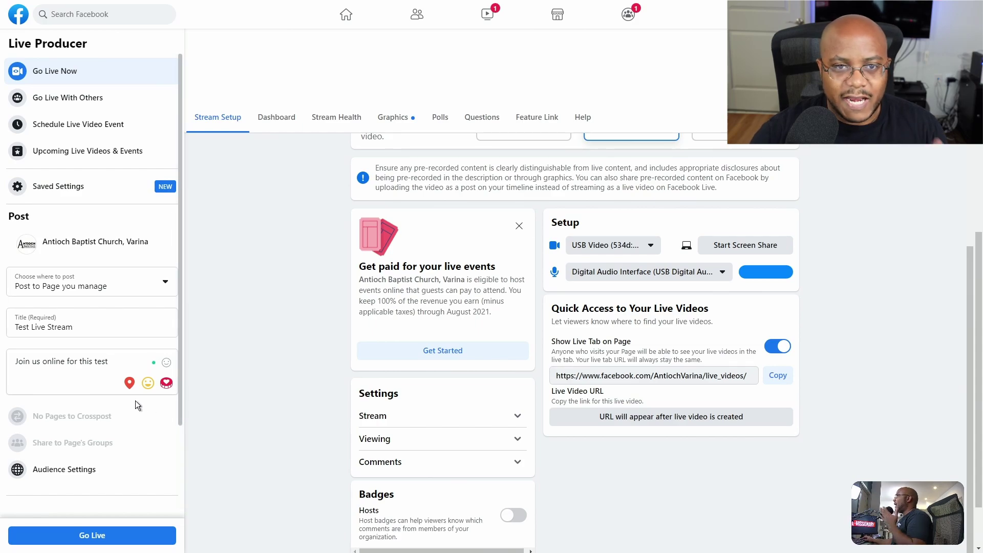
scroll(135, 400, "down", 2)
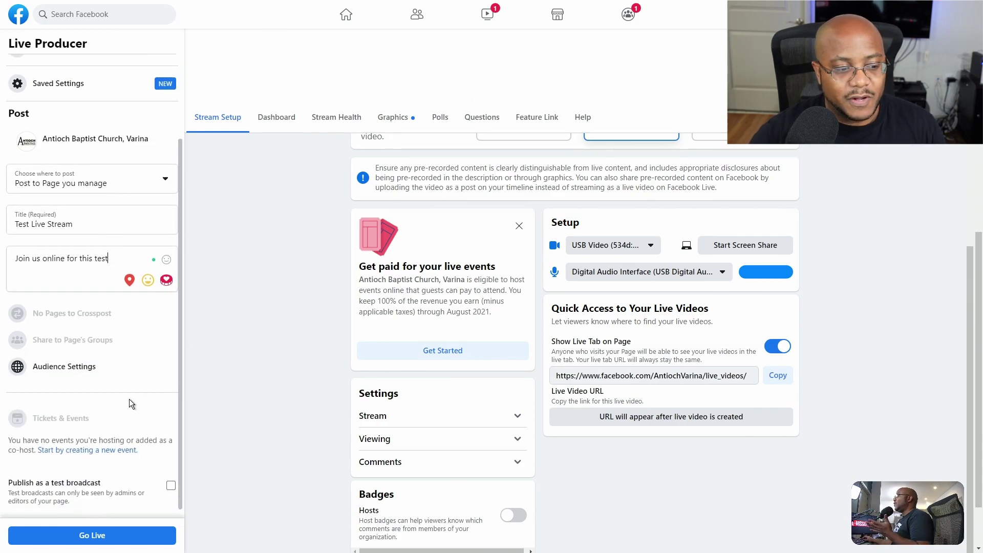
left_click(80, 366)
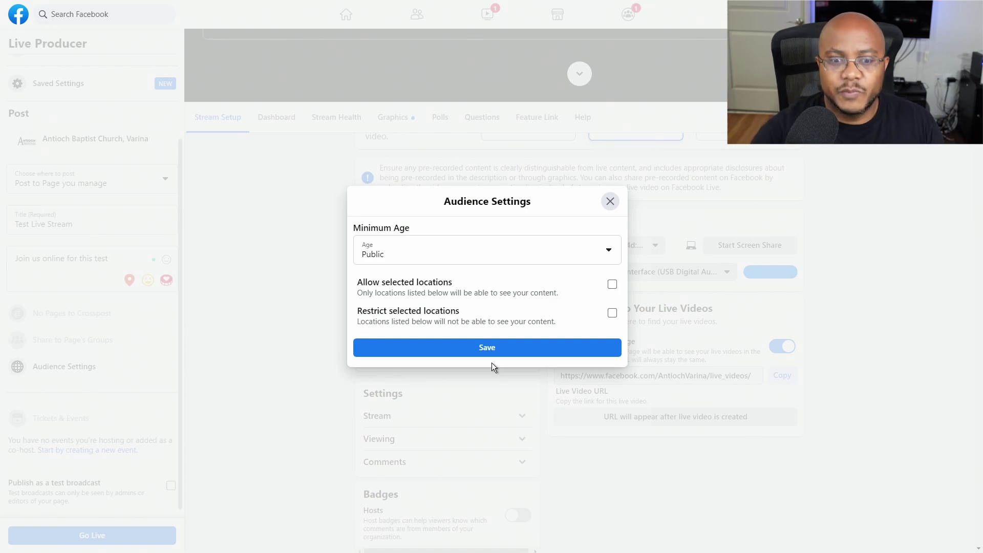
Step: Keep the audience minimum age at Public and publish as a test broadcast
left_click(461, 253)
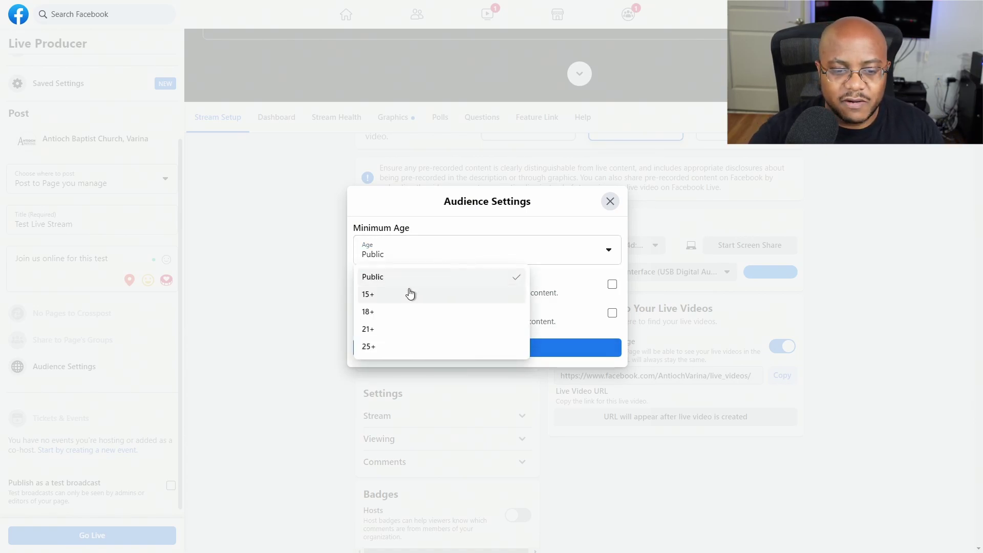
left_click(563, 225)
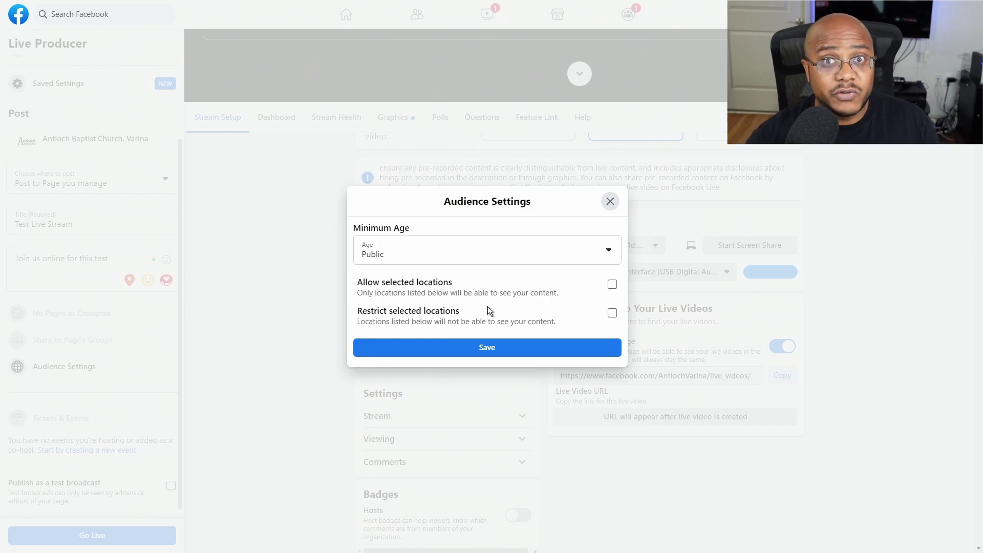
left_click(612, 206)
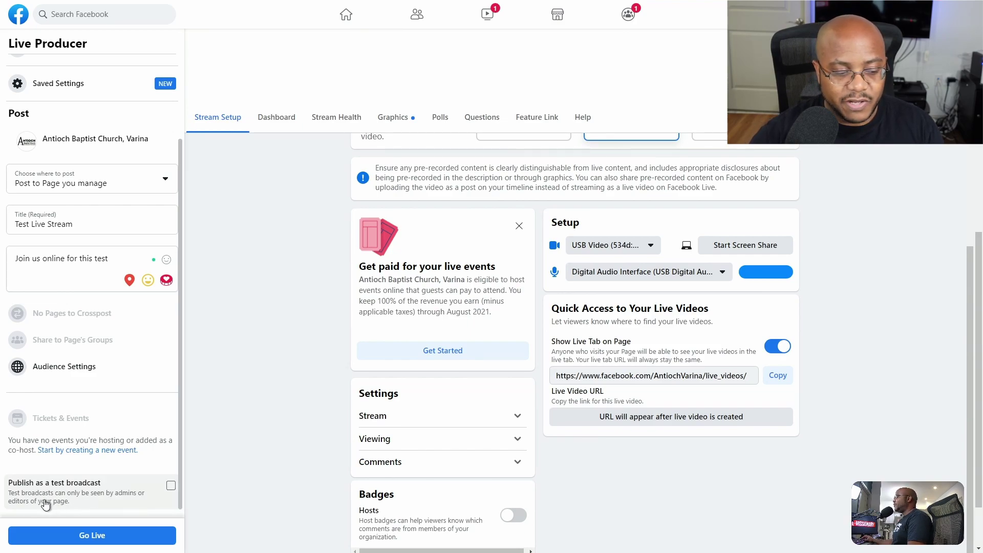
left_click(171, 486)
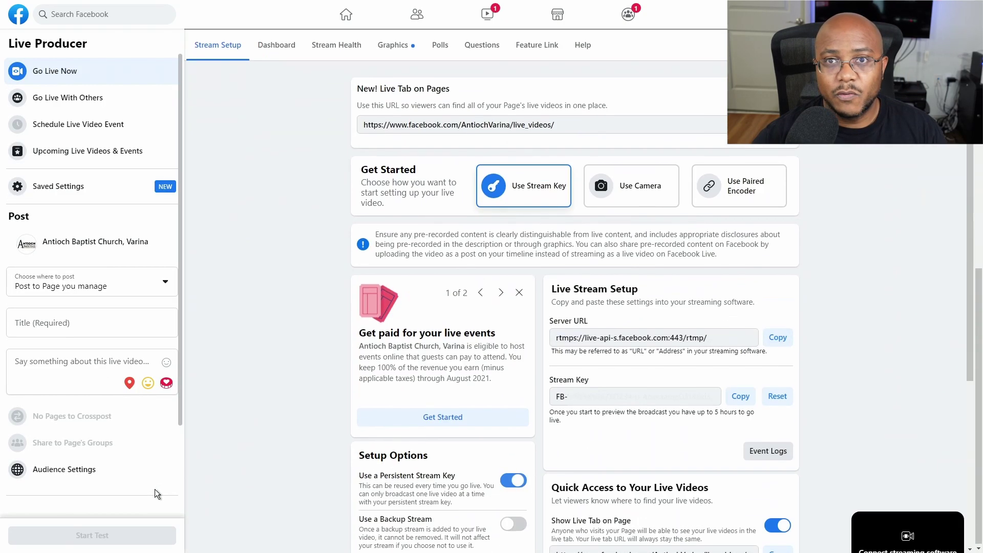
Step: Re-enter the title 'Test live stream' and the description 'join us for this test'
scroll(148, 497, "down", 2)
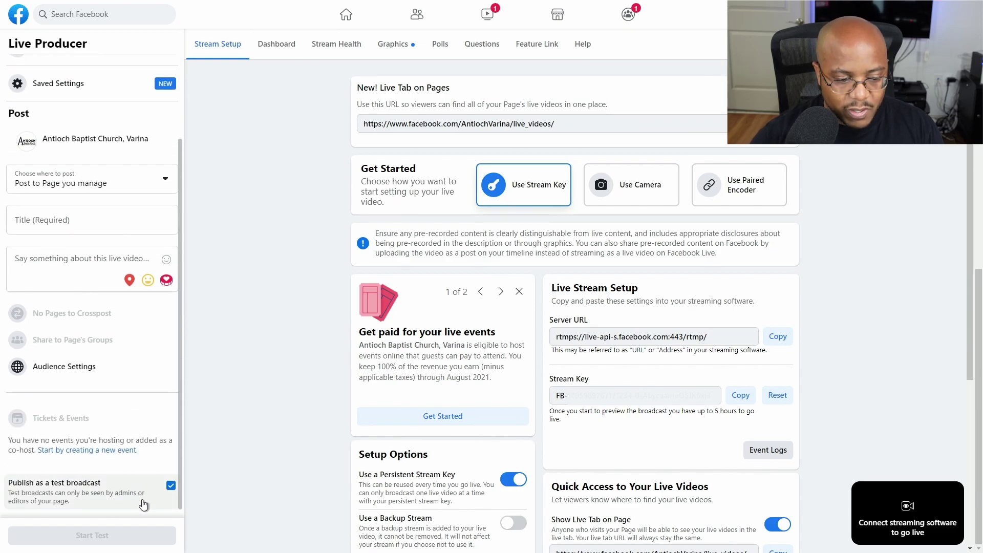
left_click(69, 230)
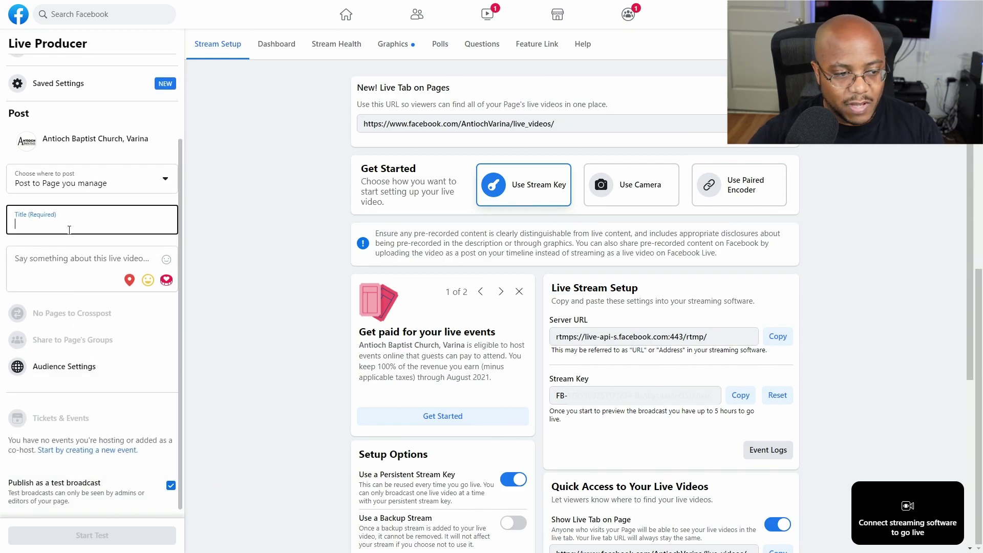
type("Test")
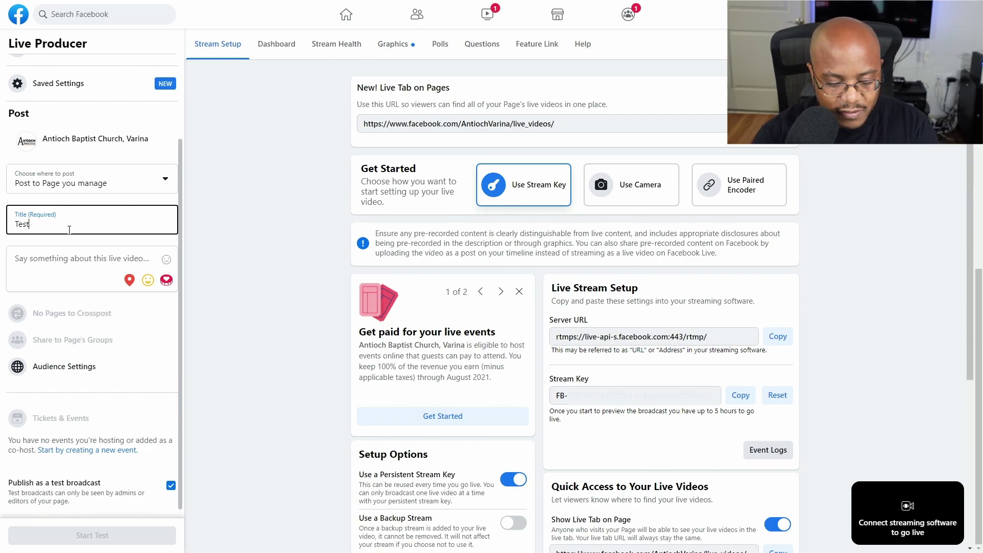
type(" live stream")
key("Tab")
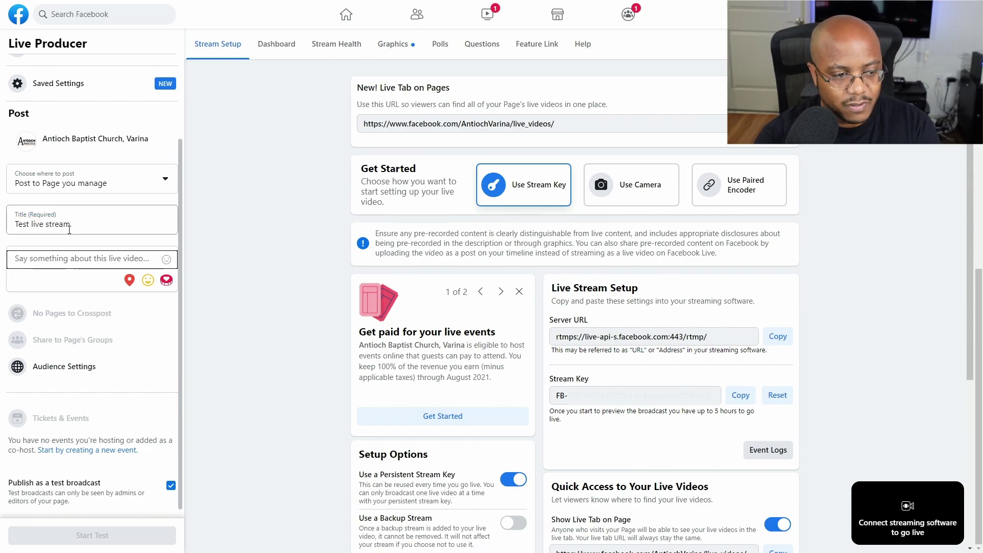
left_click(47, 261)
type("join")
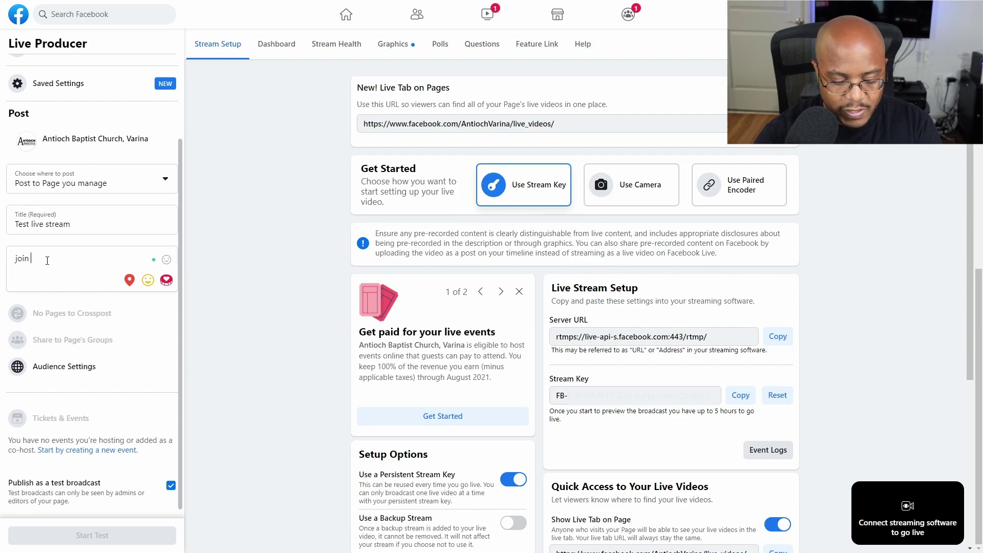
type(" us for this test")
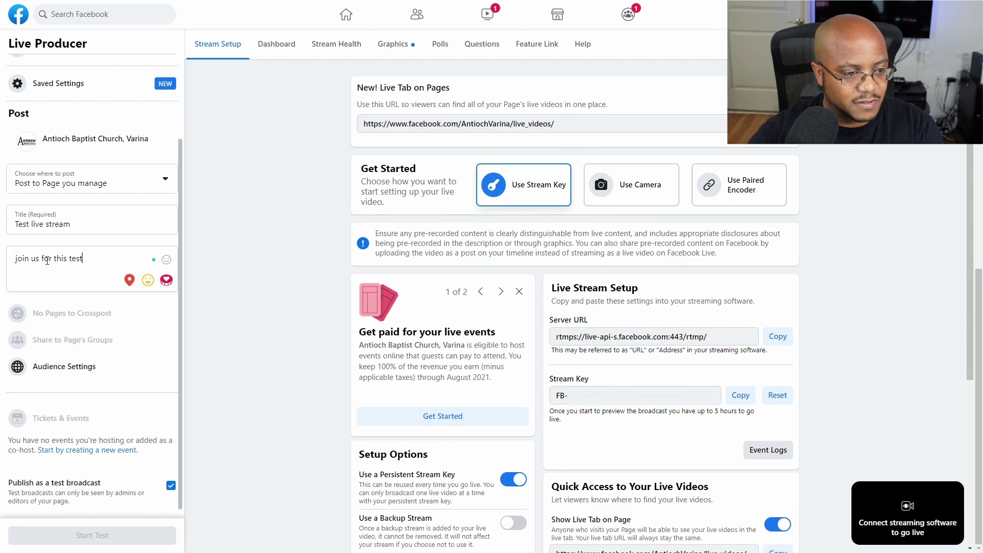
left_click(102, 224)
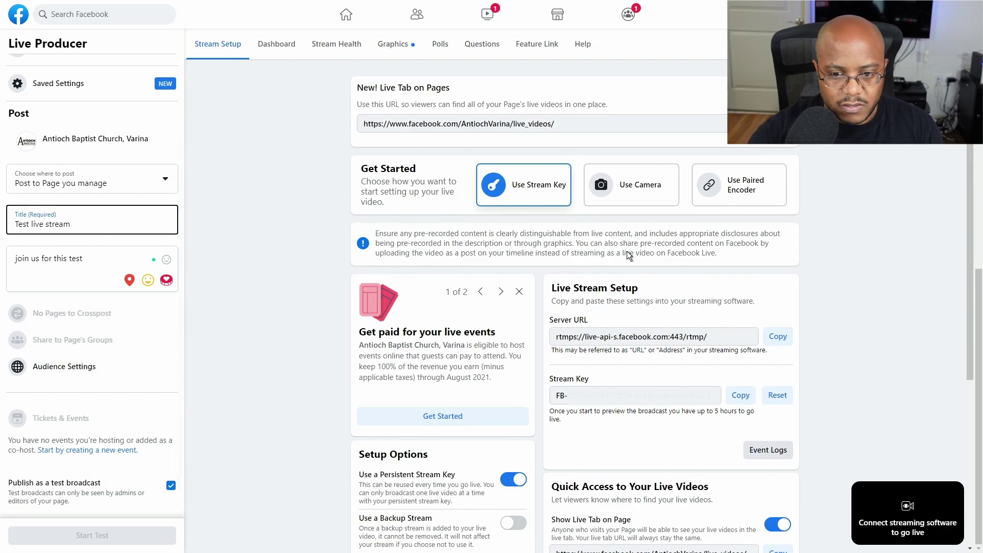
left_click(629, 185)
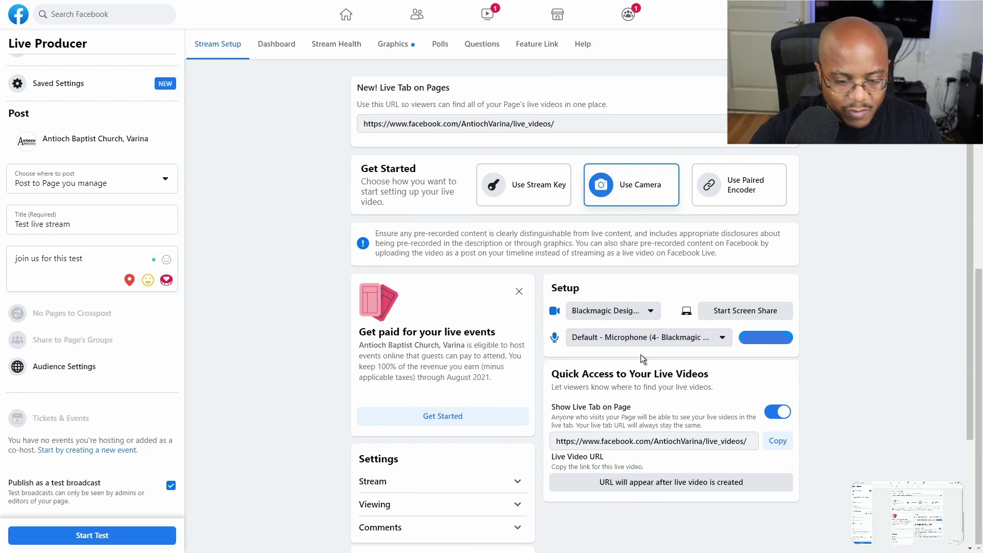
Step: Pick the USB Video camera and Digital Audio Interface microphone, then start the test broadcast
left_click(629, 311)
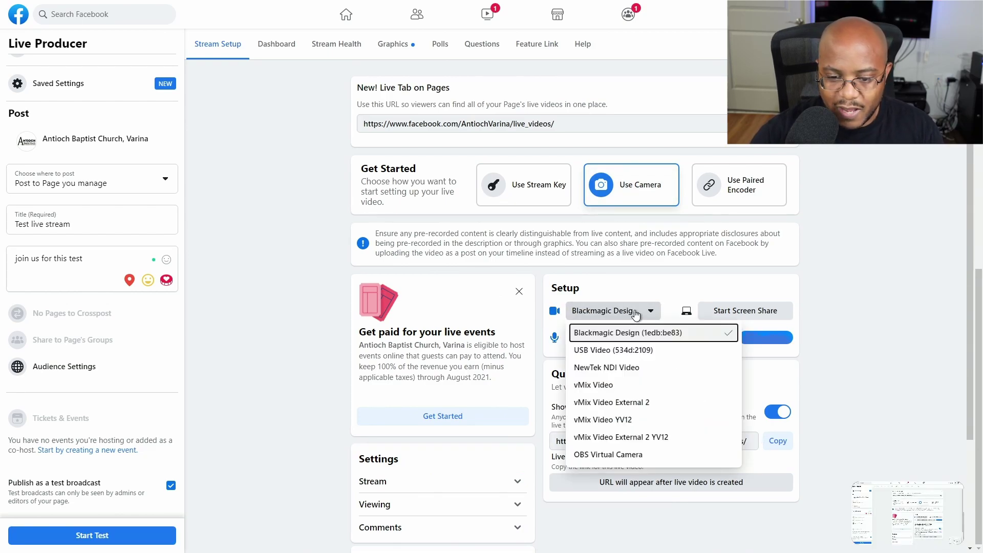
left_click(607, 350)
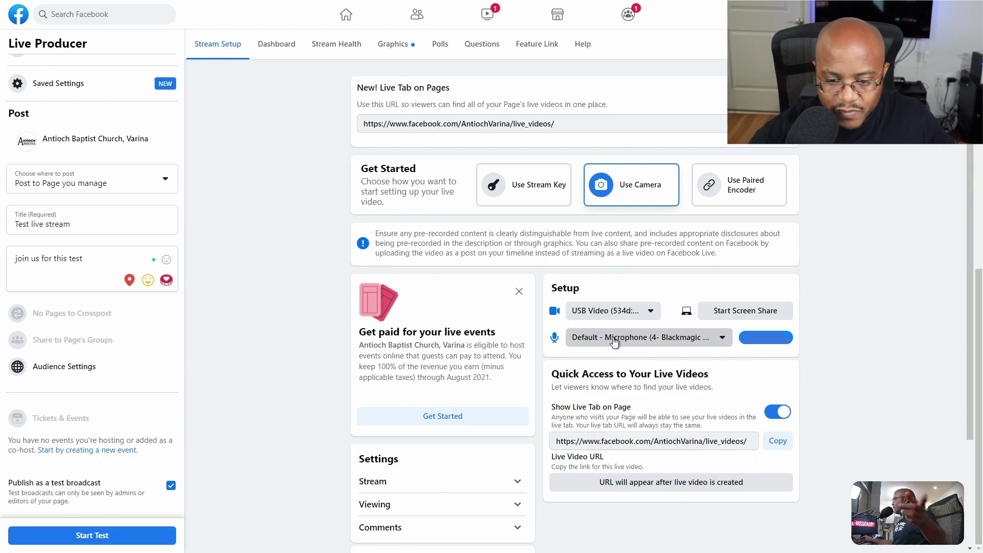
left_click(614, 337)
left_click(668, 464)
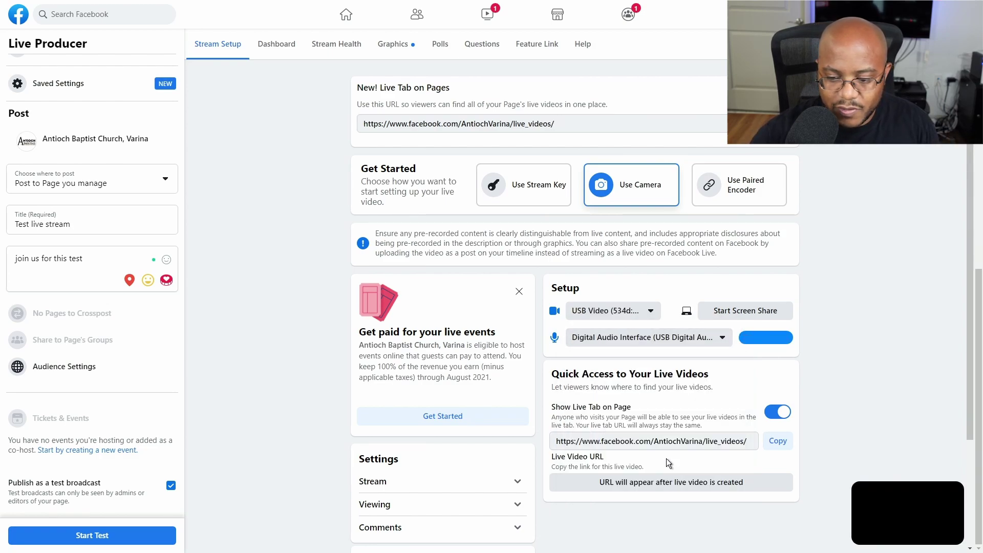
left_click(146, 534)
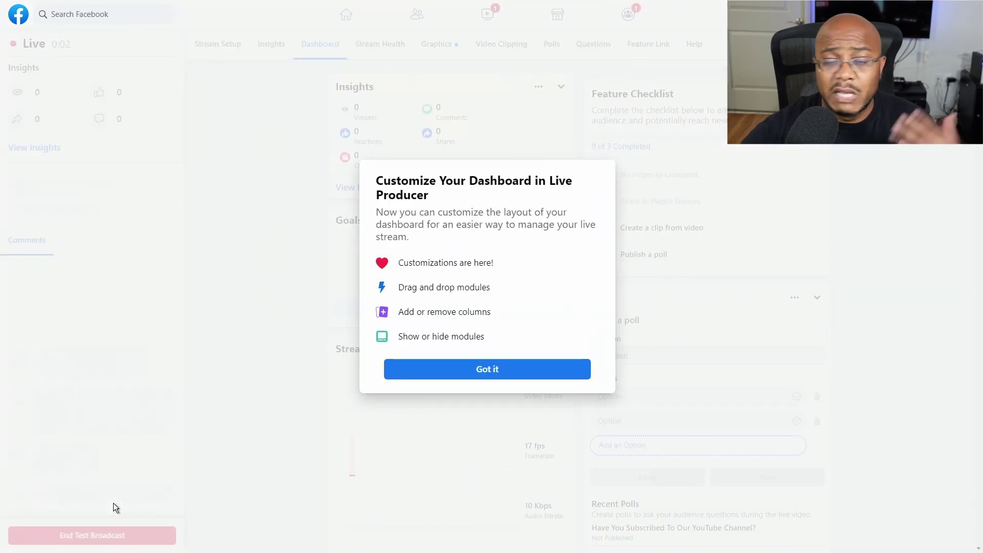
Step: Dismiss the dashboard and graphics notices, then choose End Test Broadcast
left_click(430, 375)
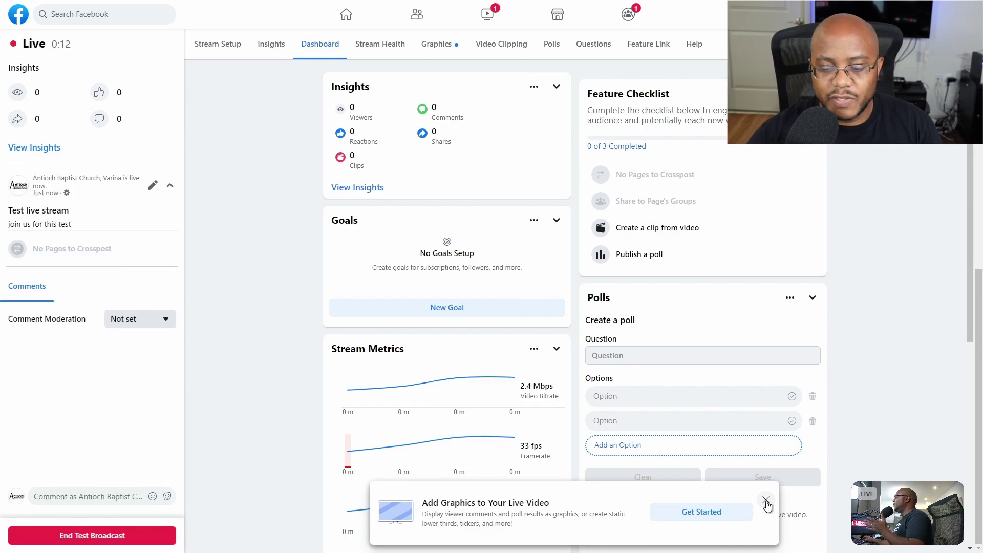
left_click(765, 500)
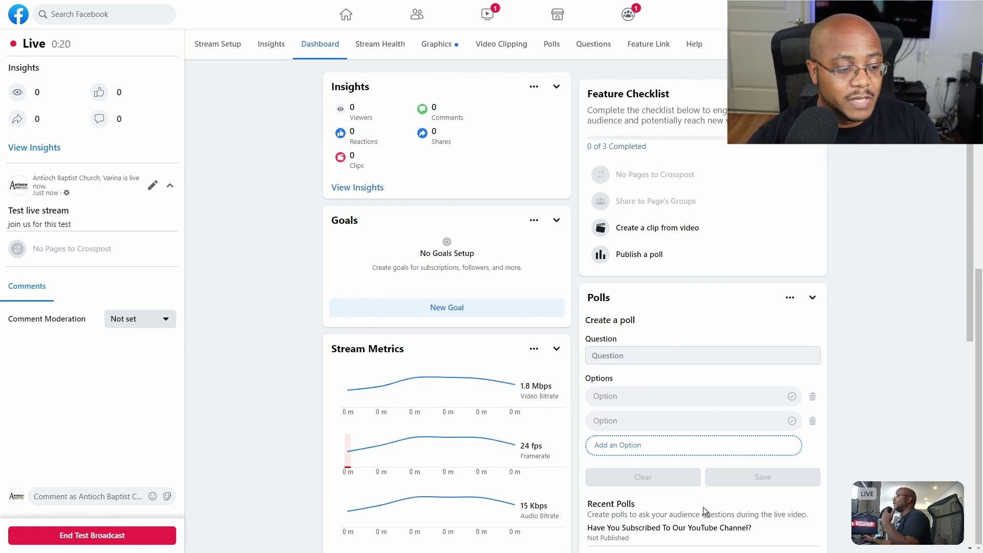
left_click(147, 542)
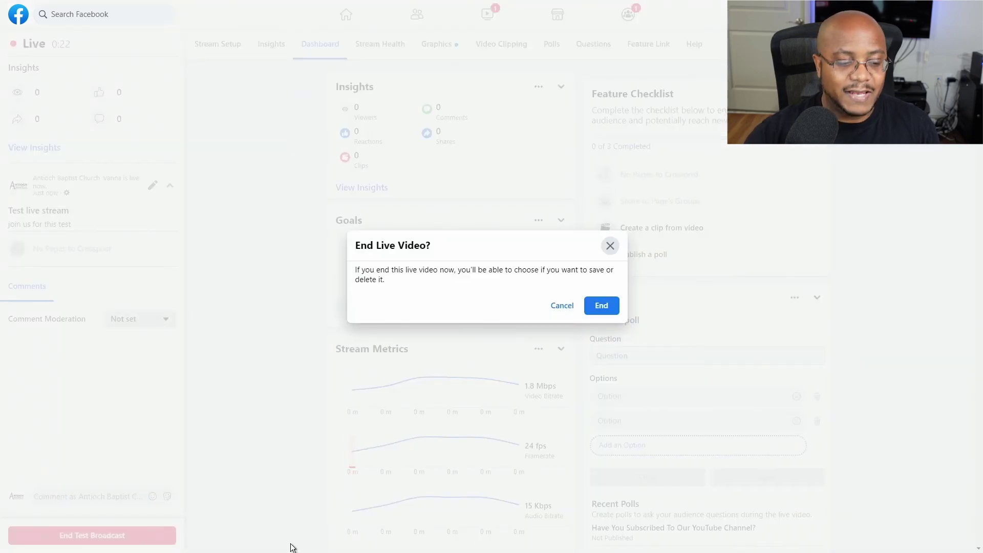
Step: Confirm ending the broadcast, rate it five stars, and return to the home feed
left_click(602, 306)
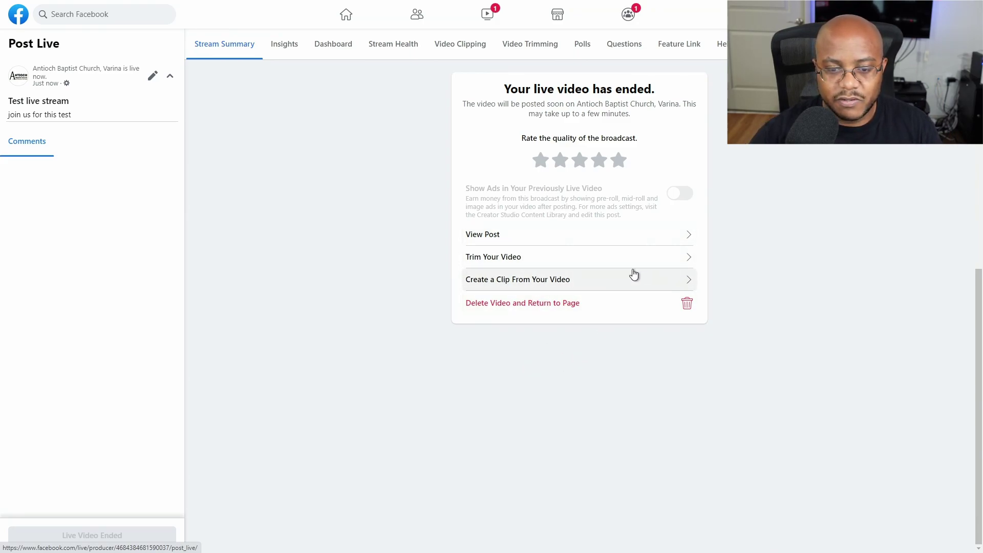
left_click(617, 168)
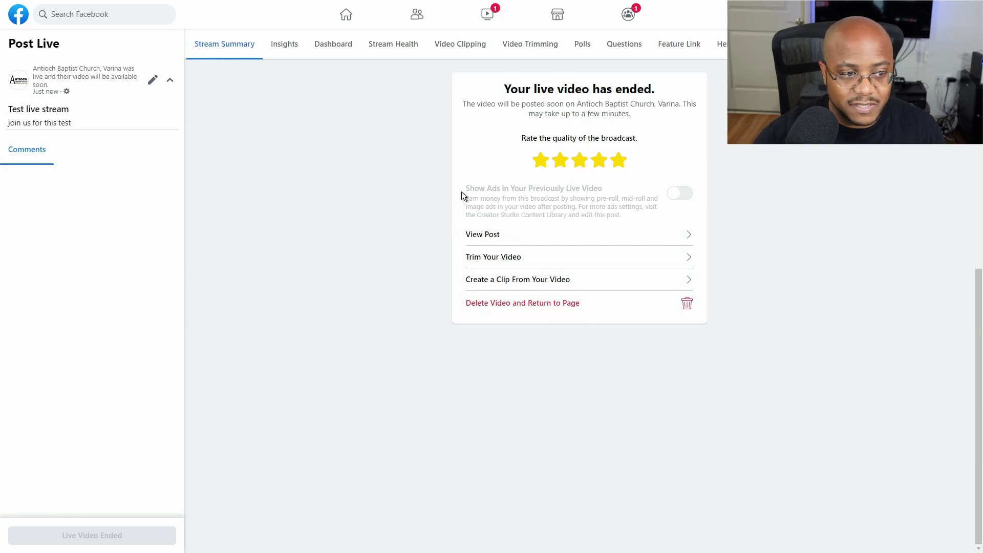
left_click(346, 15)
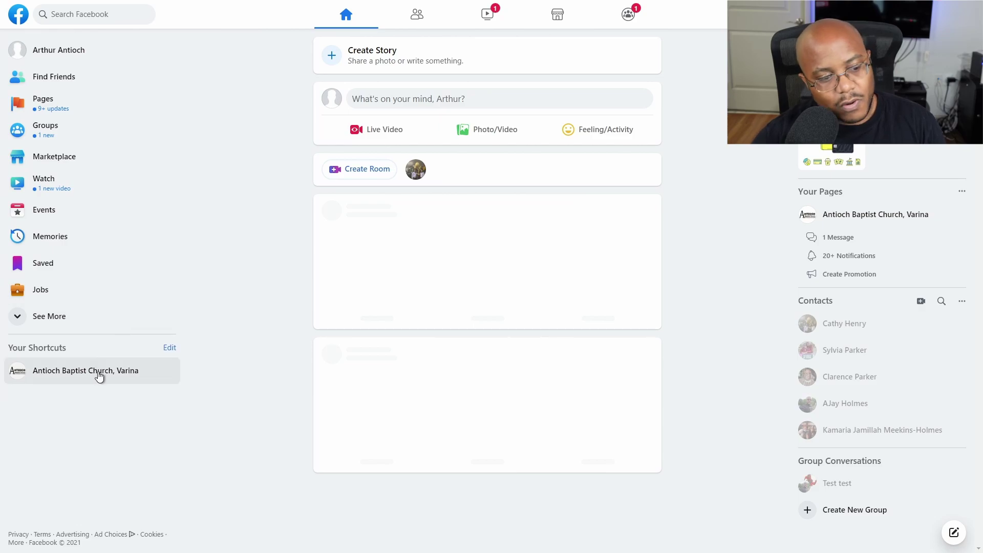
Step: Open the church's Page to view the admin-only test broadcast post, then exit full screen
left_click(104, 376)
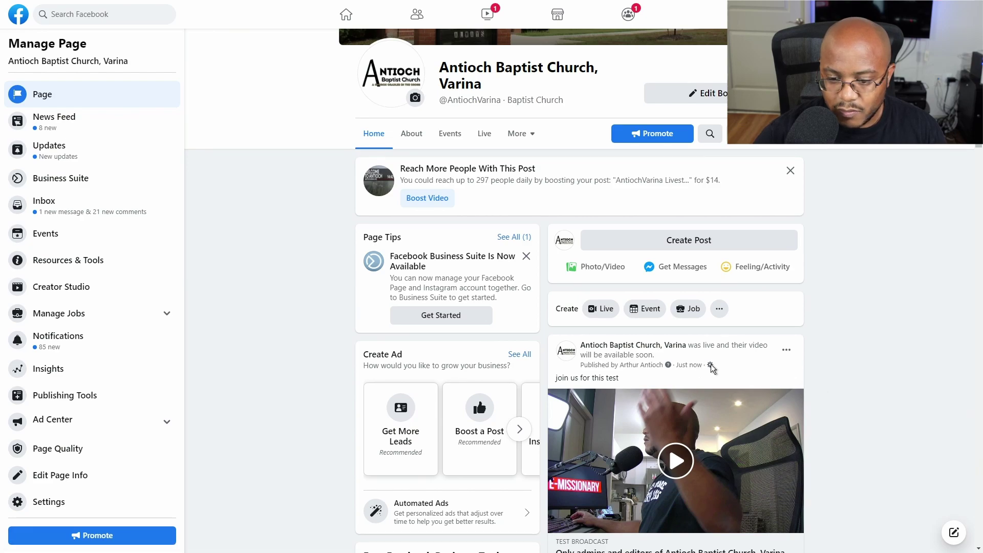
mouse_move(709, 365)
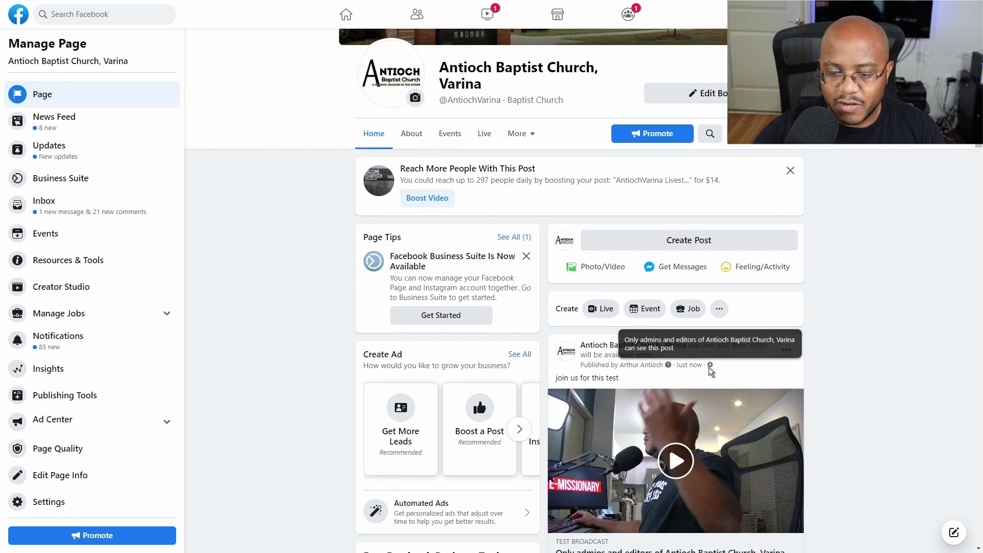
scroll(759, 451, "down", 1)
scroll(759, 450, "down", 4)
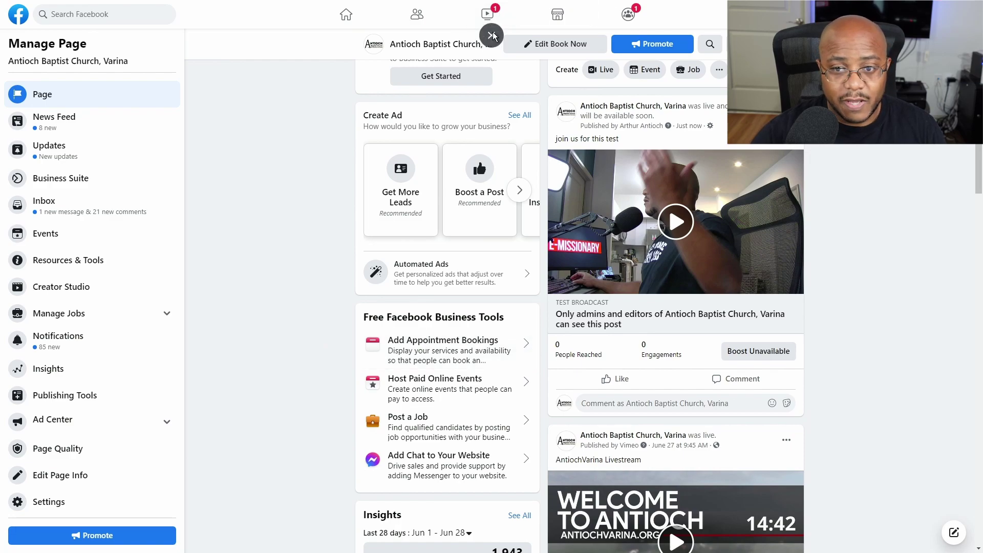
key("F11")
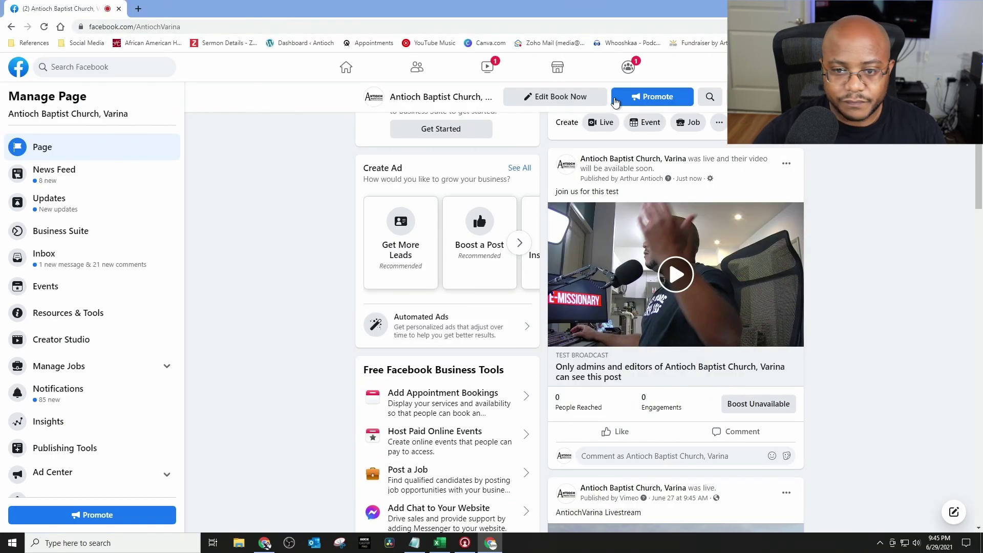
left_click(212, 27)
key("ctrl+c")
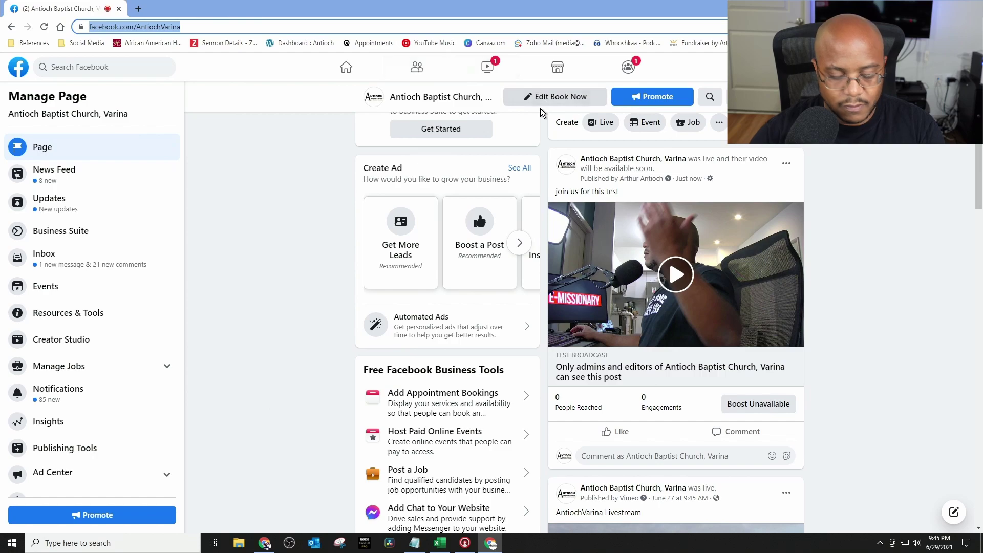
left_click(973, 26)
left_click(886, 66)
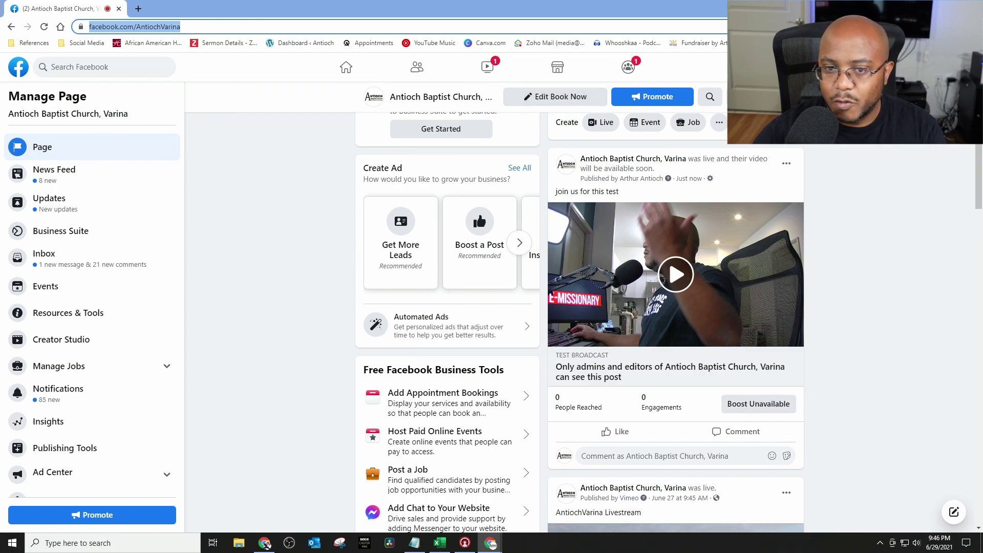
key("ctrl+v")
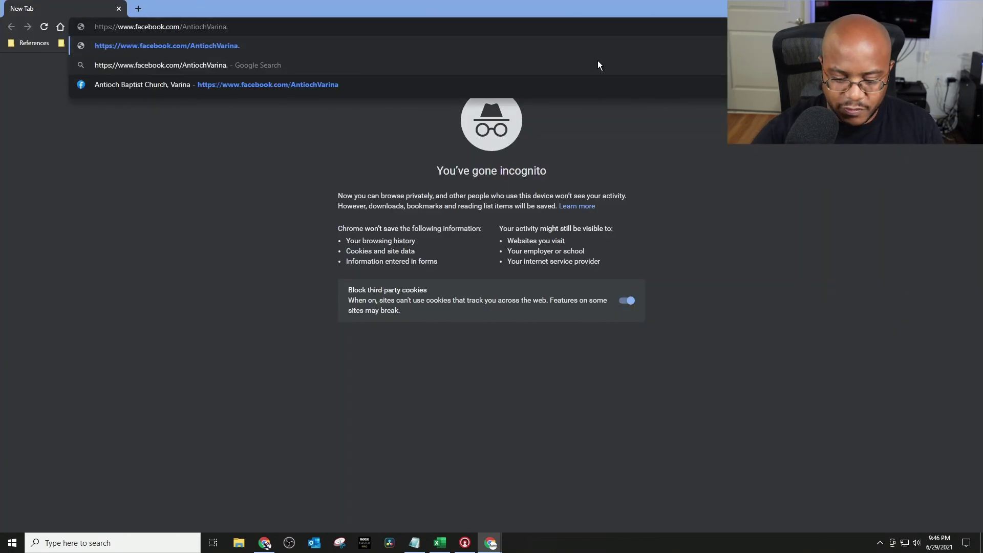
key("Return")
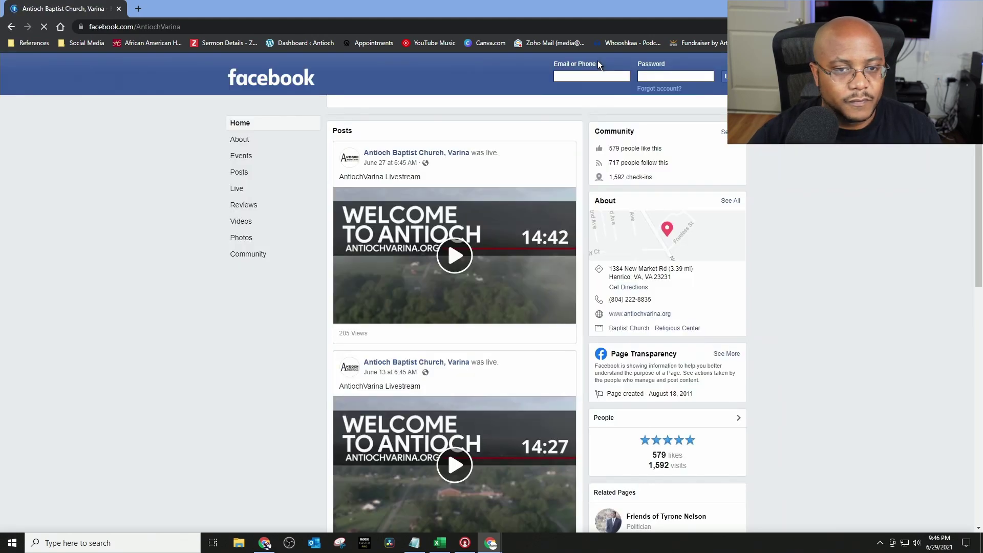
scroll(813, 236, "down", 5)
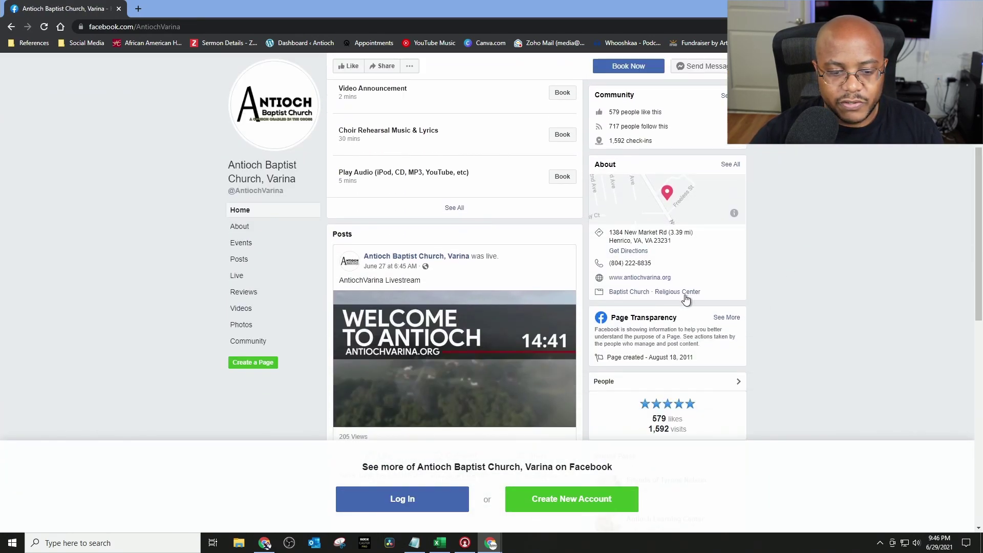
scroll(410, 306, "down", 5)
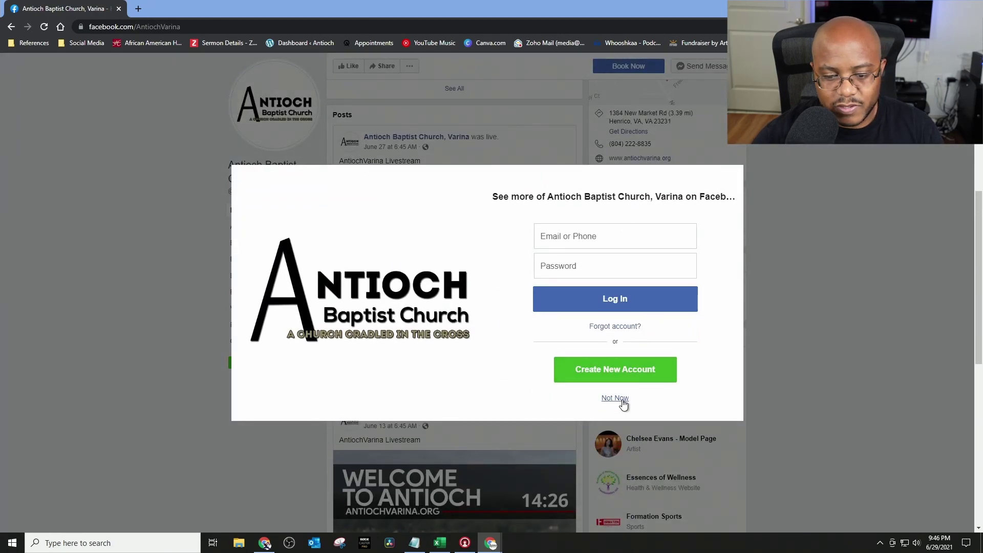
left_click(614, 398)
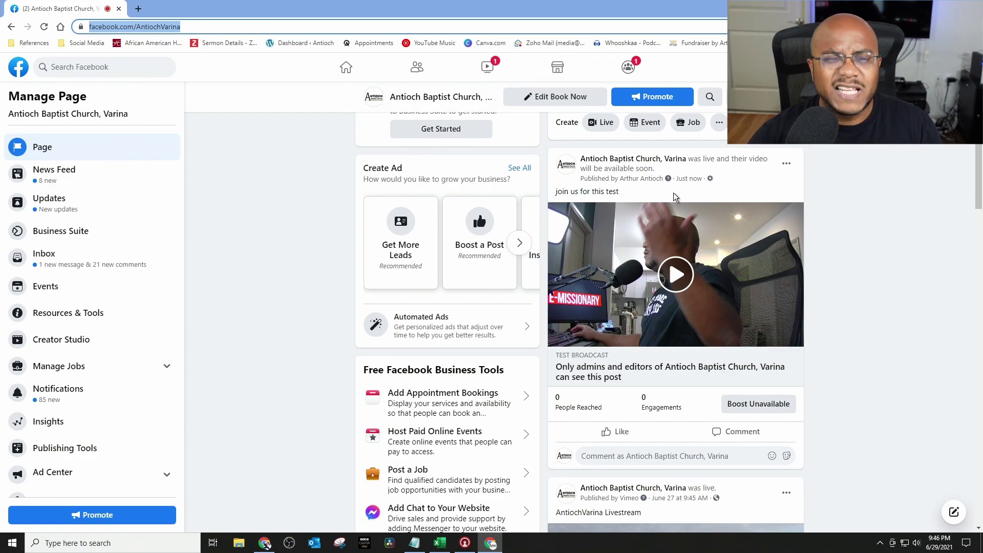
Step: Start a new live video for the church Page in Live Producer
scroll(692, 198, "up", 5)
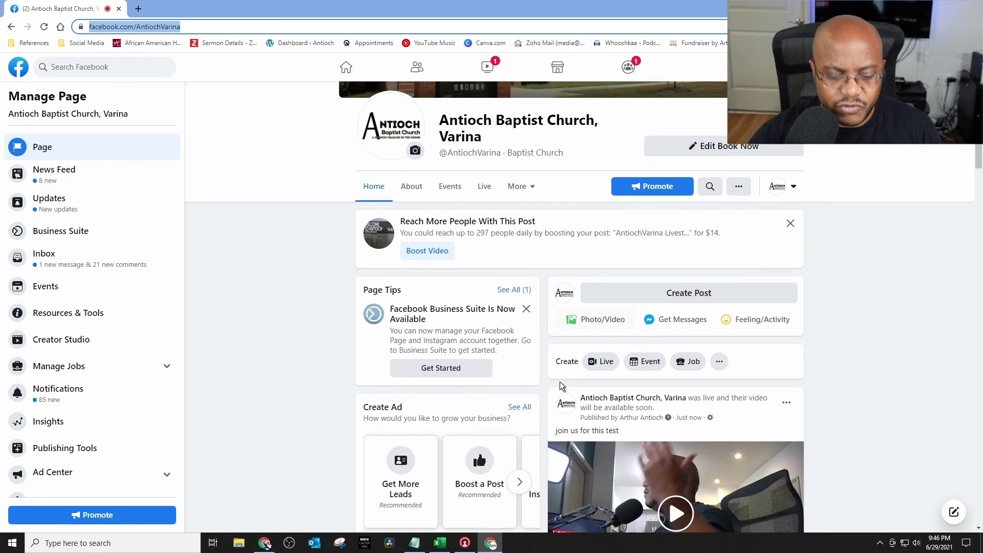
left_click(603, 361)
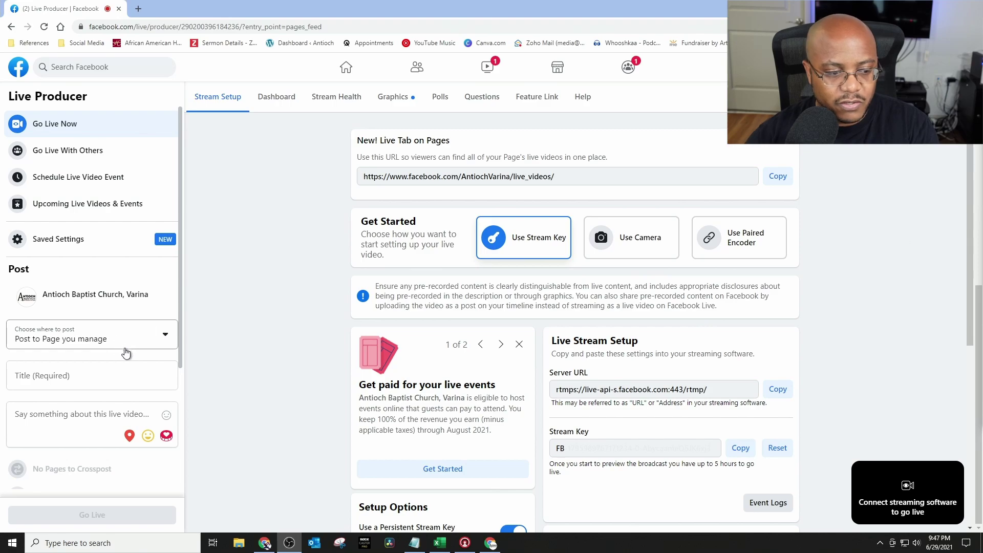
Step: Turn off test-broadcast publishing; enter title 'Test live stream 2' and description 'join us again online for a test'
scroll(115, 332, "down", 3)
left_click(170, 467)
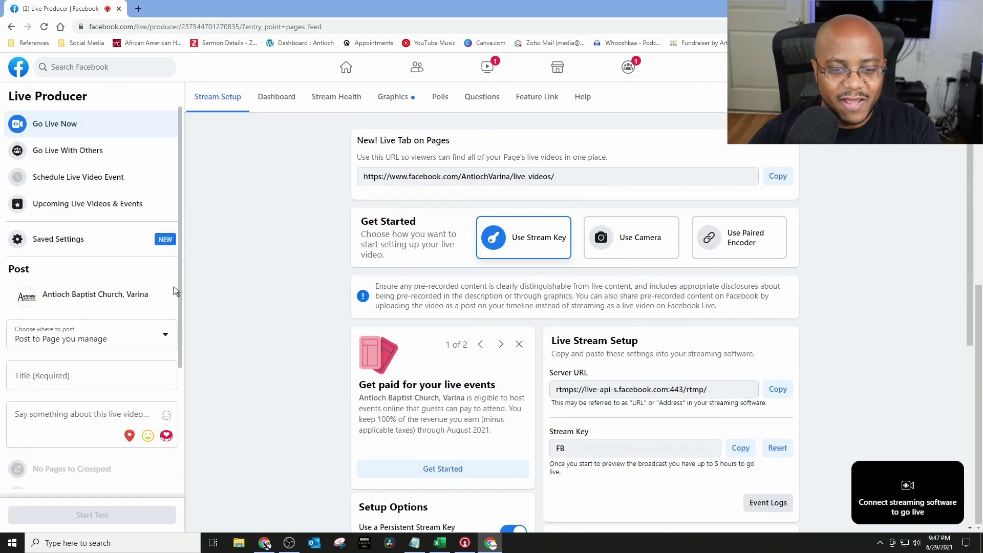
left_click(77, 377)
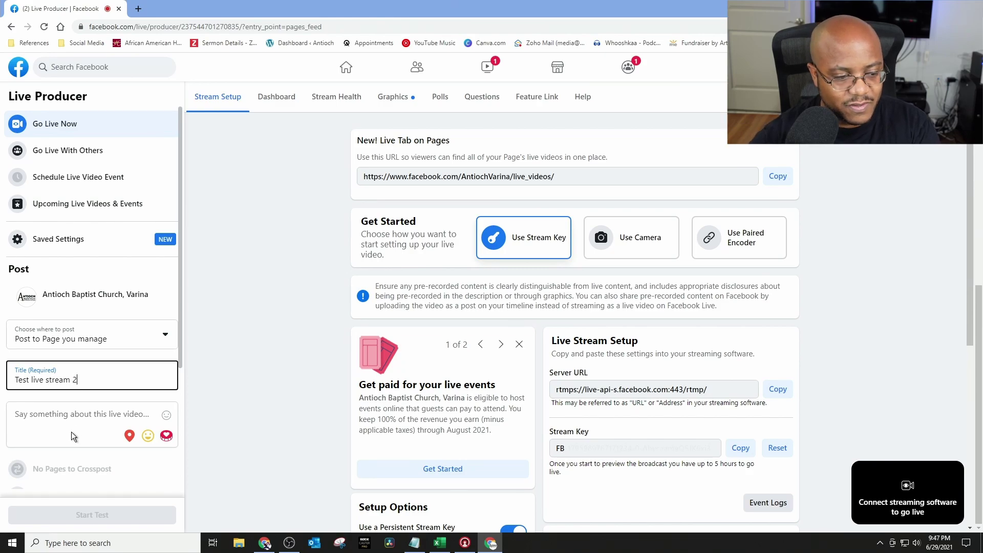
left_click(72, 415)
type("join us again online for a test")
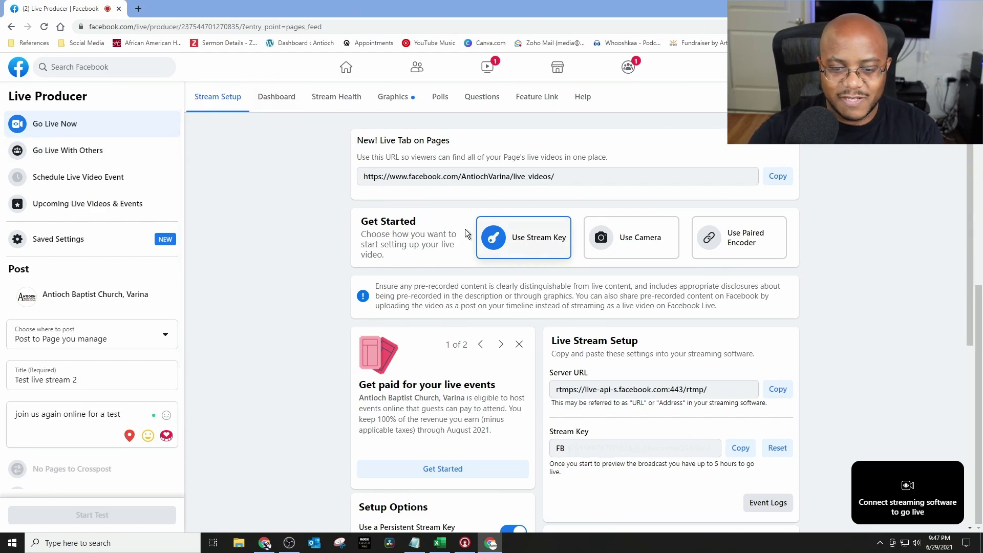
Step: Copy the new post's stream key for use in OBS
scroll(607, 268, "down", 2)
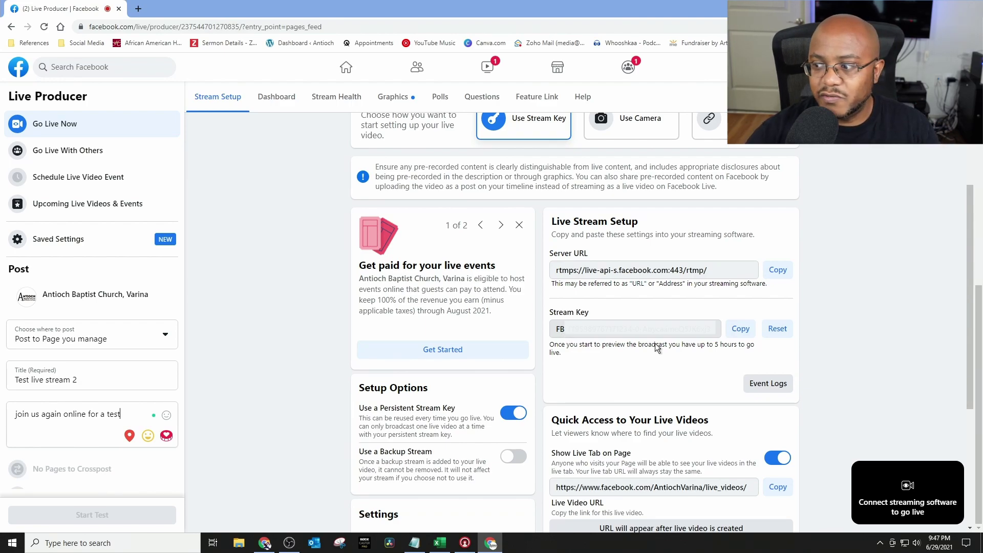
left_click(740, 329)
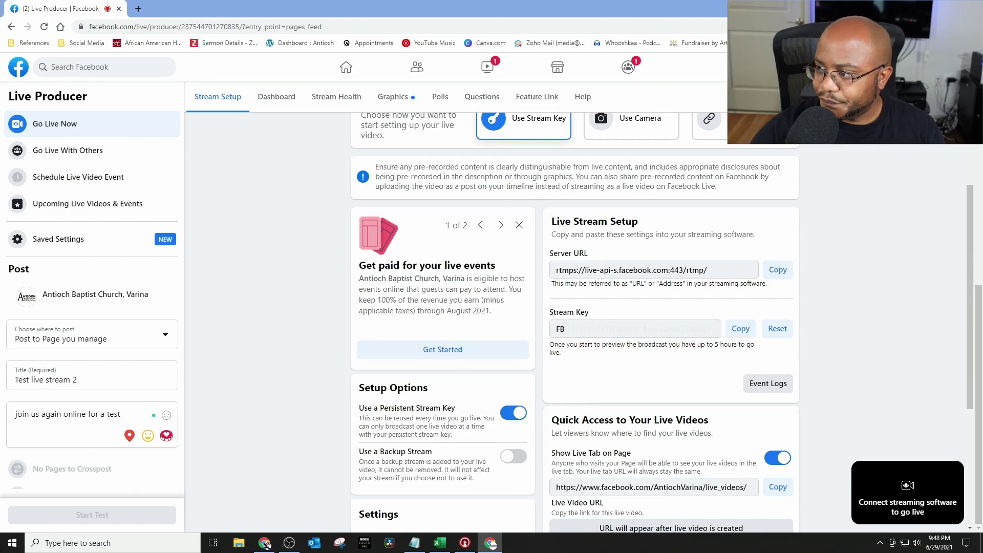
left_click(289, 543)
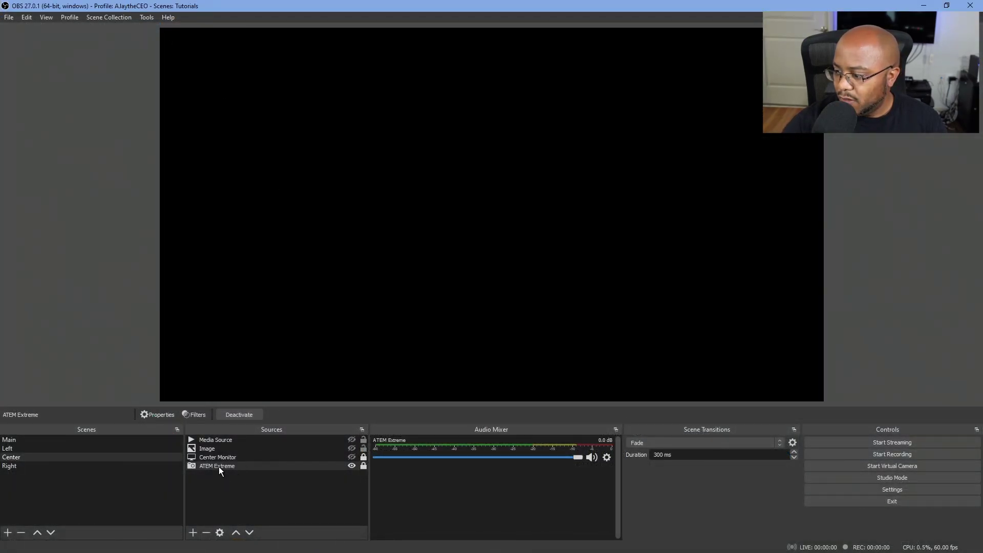
Step: Activate the ATEM Extreme capture source so the camera feed fills the preview
double_click(217, 463)
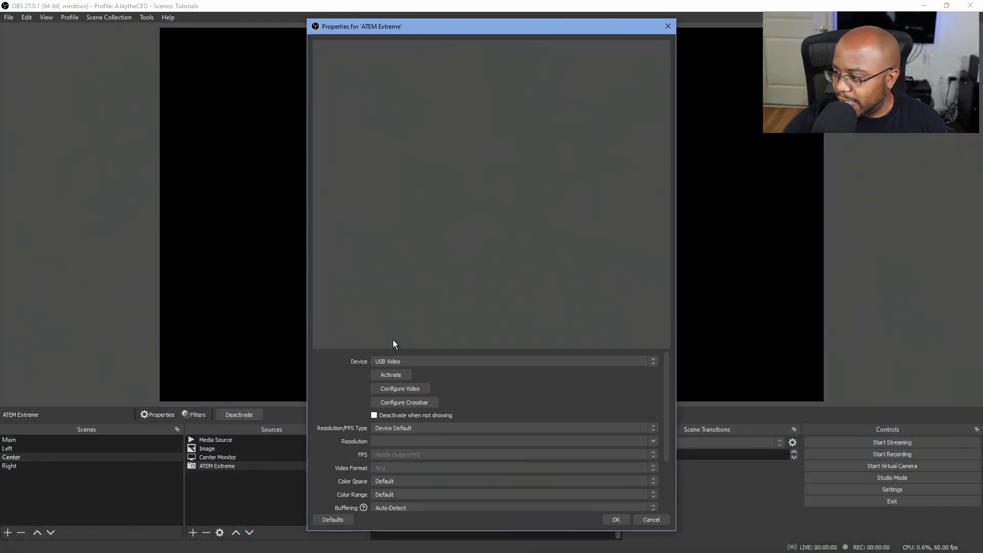
left_click(391, 375)
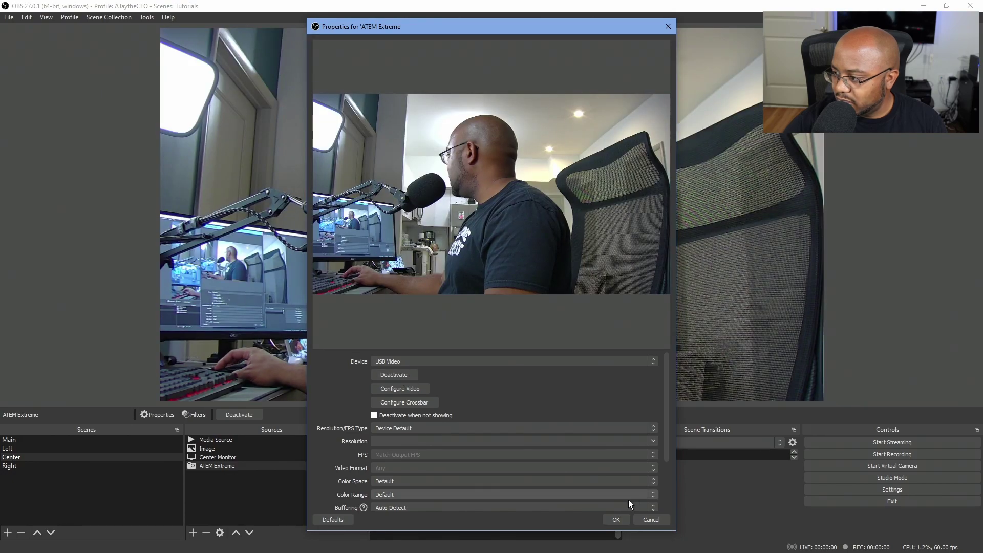
left_click(614, 520)
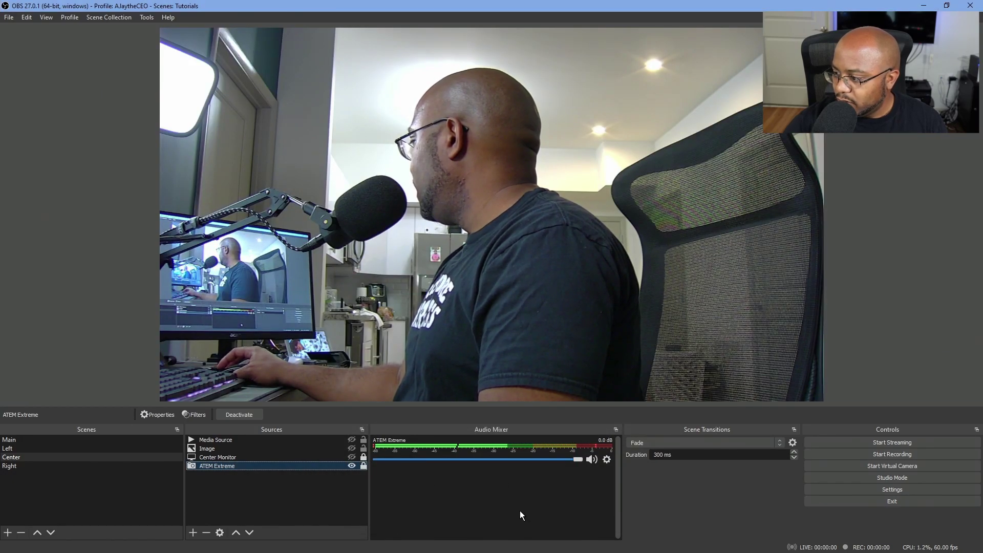
left_click(885, 491)
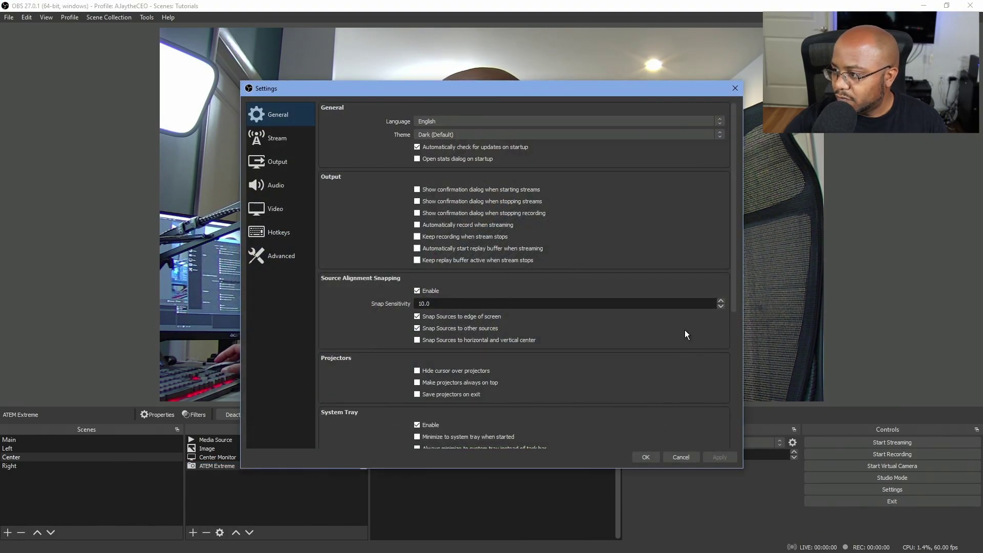
Step: Replace the stream key with the copied Facebook key under Facebook Live service, save, and start streaming
left_click(289, 136)
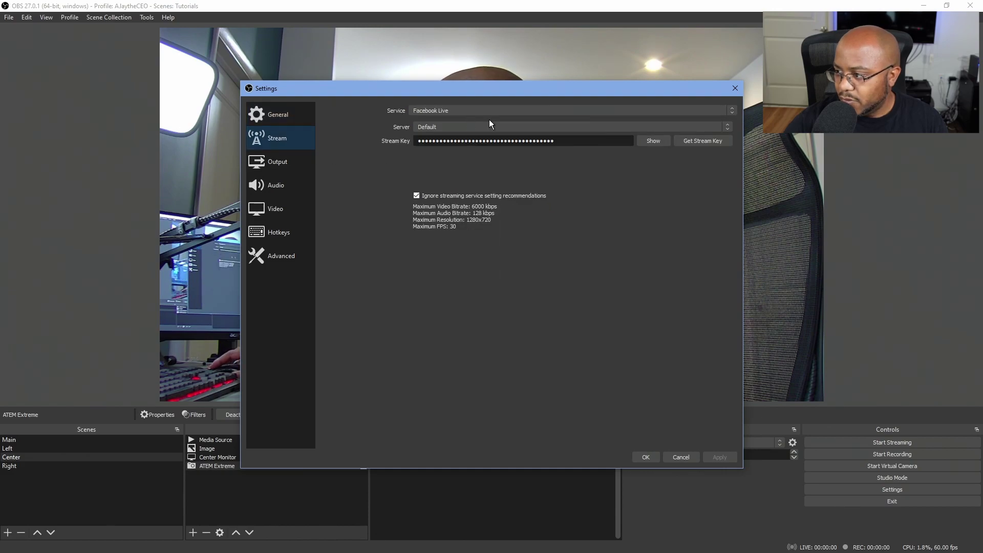
left_click(453, 112)
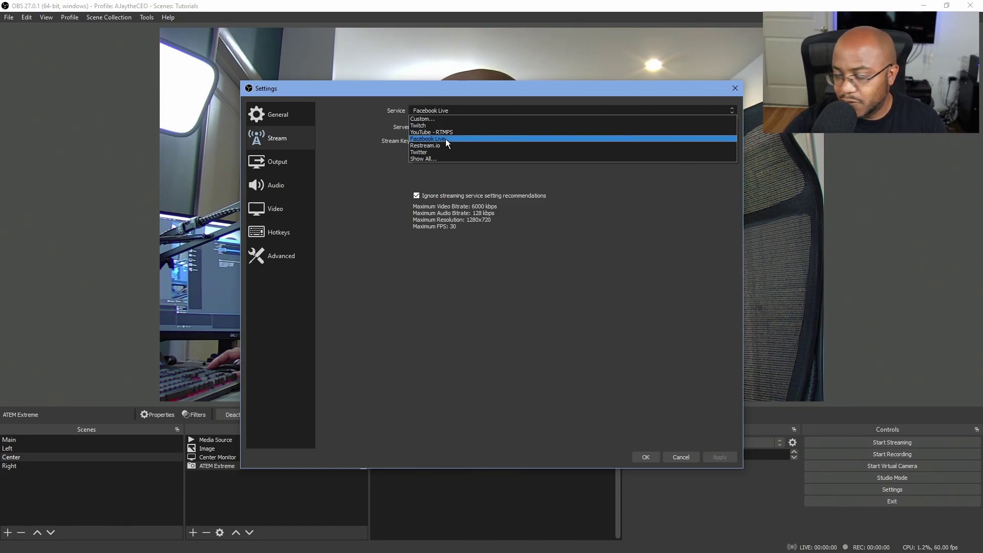
left_click(445, 140)
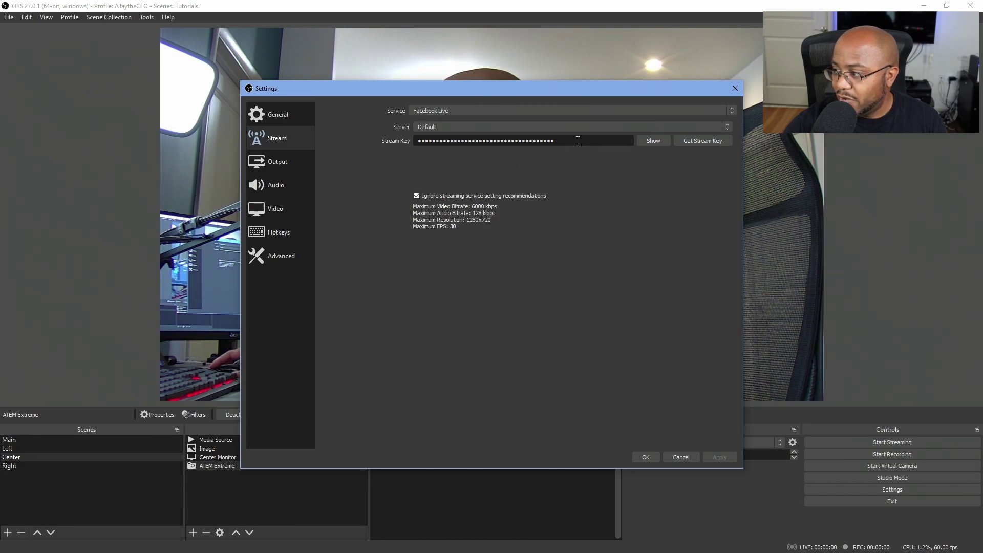
left_click_drag(576, 142, 385, 135)
key("ctrl+v")
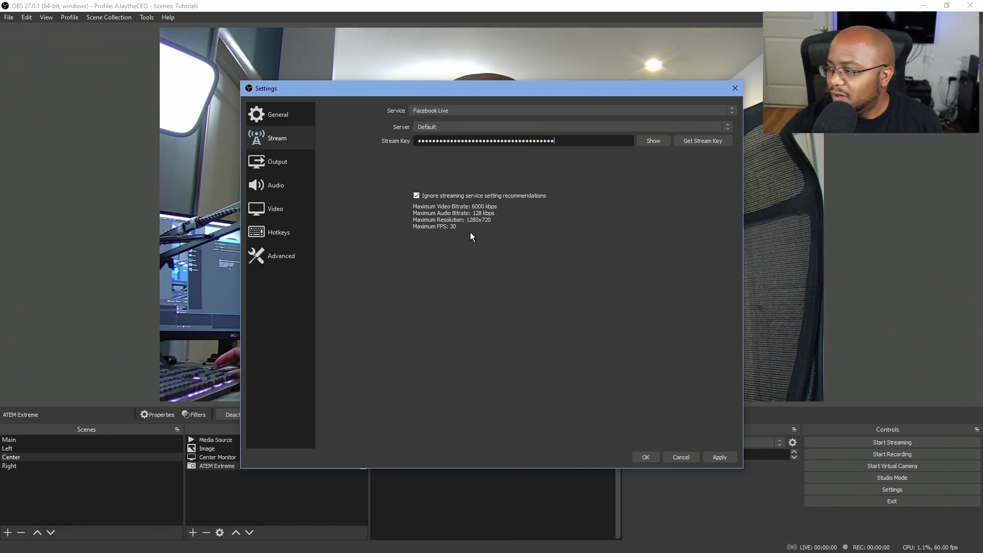
left_click(646, 457)
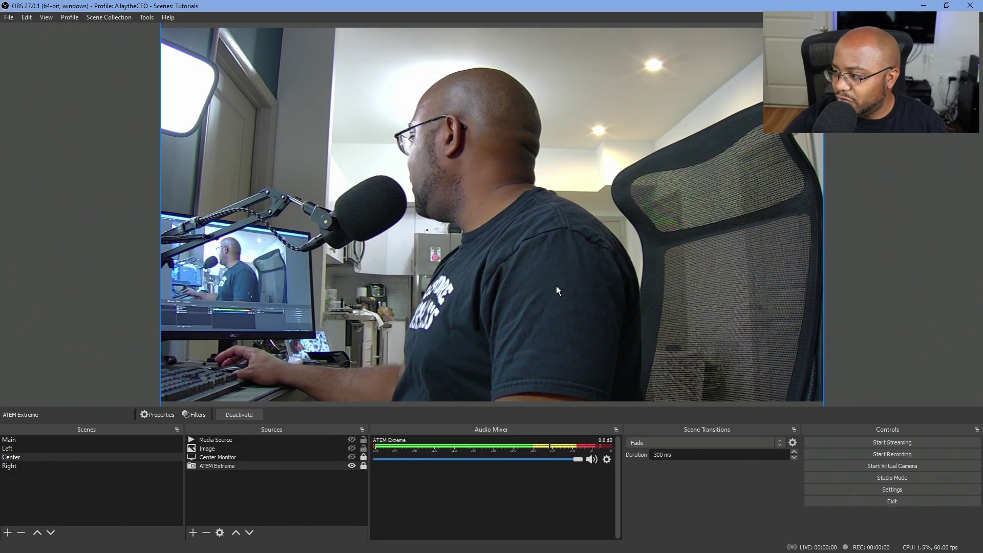
left_click(900, 444)
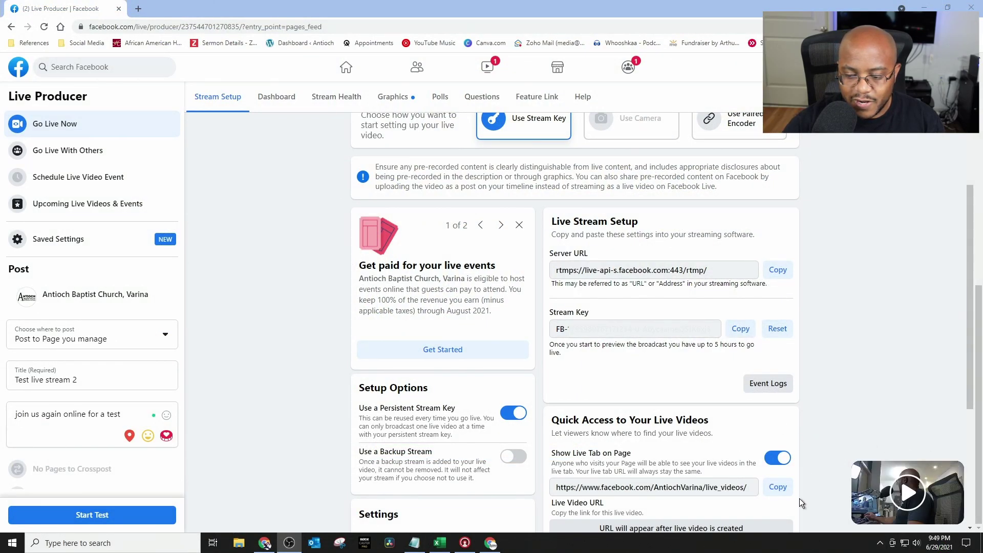
Step: Start 'Test live stream 2' as a test broadcast so it goes live
mouse_move(911, 501)
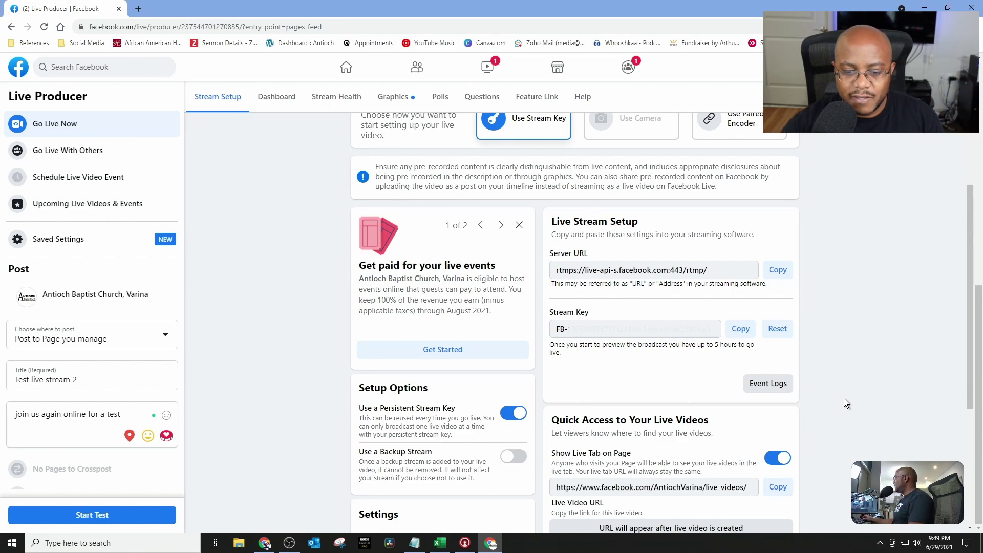
scroll(844, 399, "down", 2)
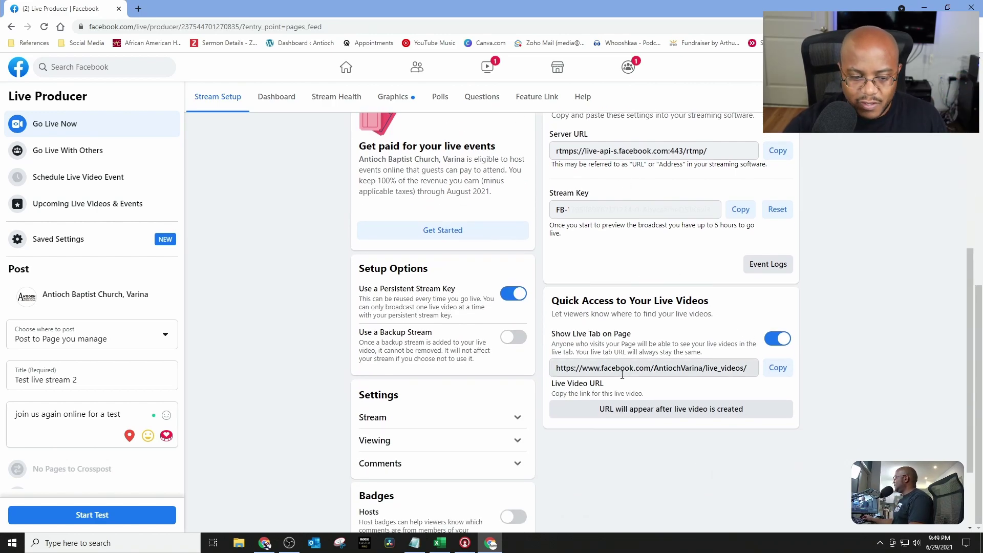
scroll(618, 385, "down", 2)
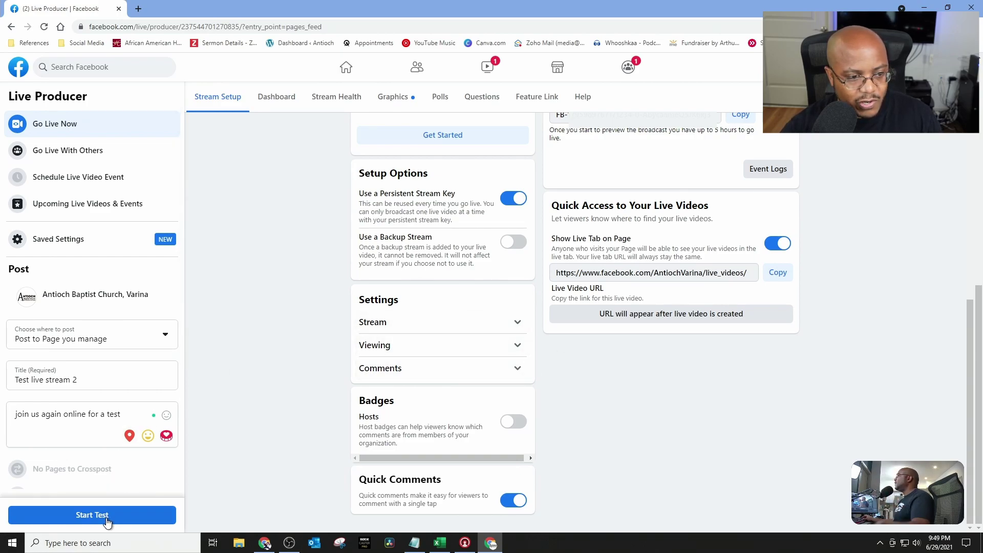
scroll(116, 462, "down", 3)
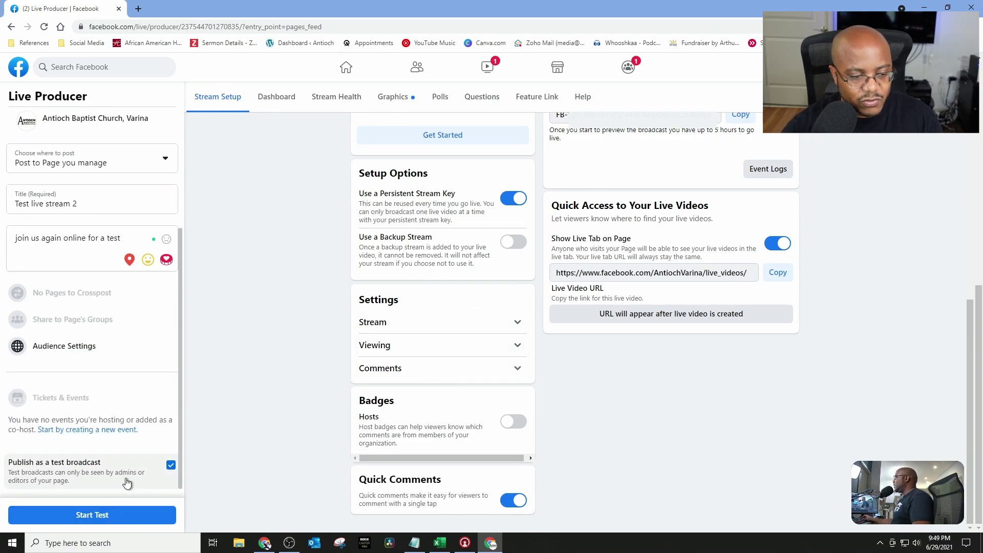
left_click(114, 517)
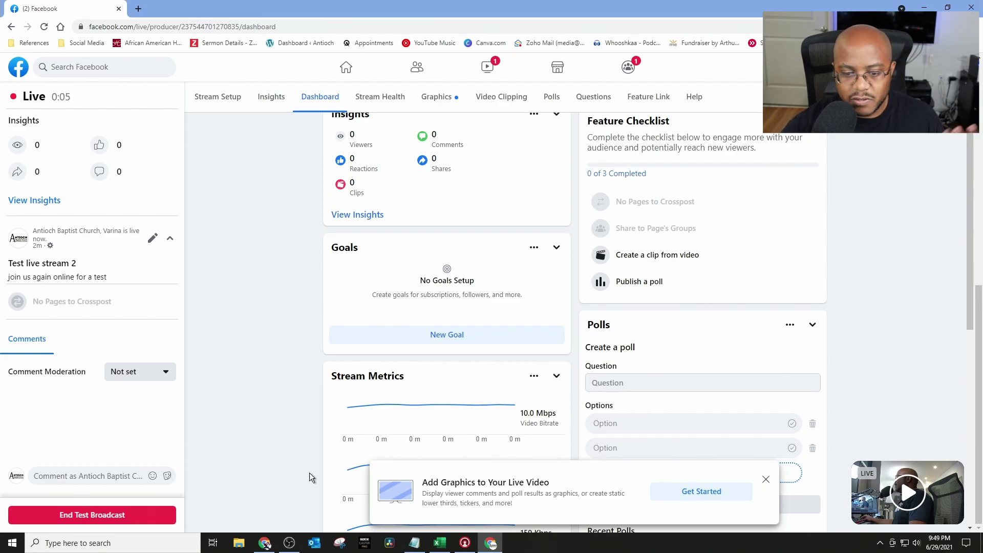
Step: Dismiss the Add Graphics banner, check OBS, and end the 'Test live stream 2' test broadcast
left_click(765, 480)
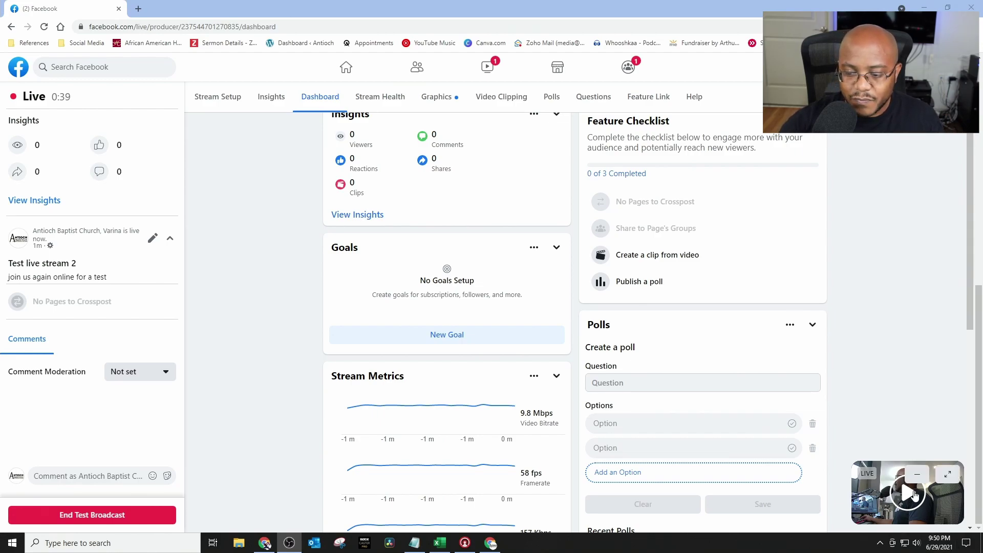
left_click(491, 543)
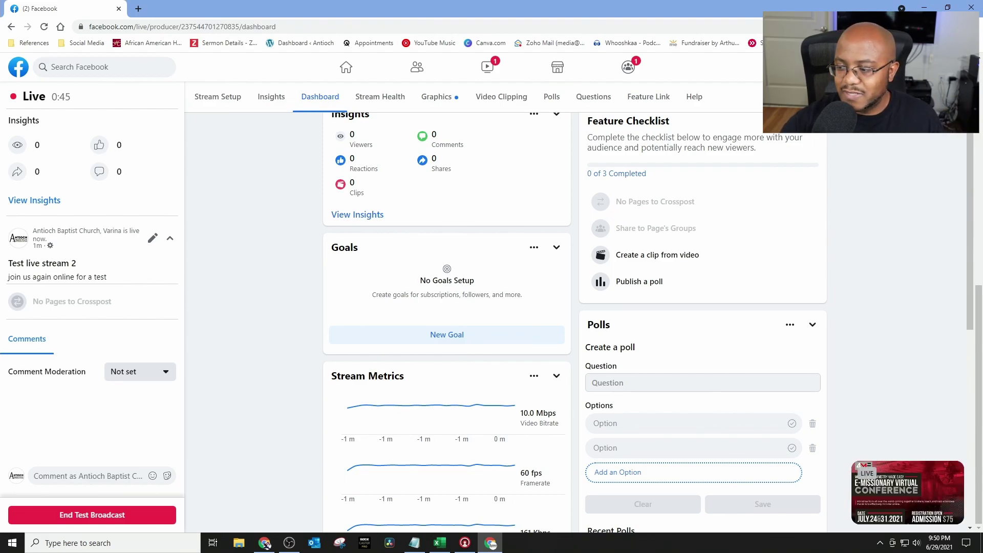
left_click(289, 542)
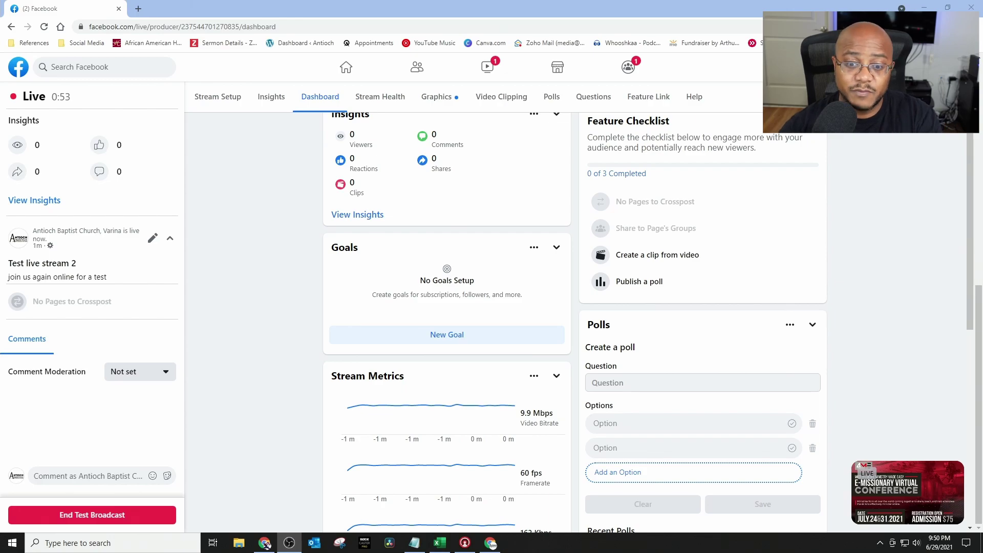
left_click(131, 517)
left_click(601, 321)
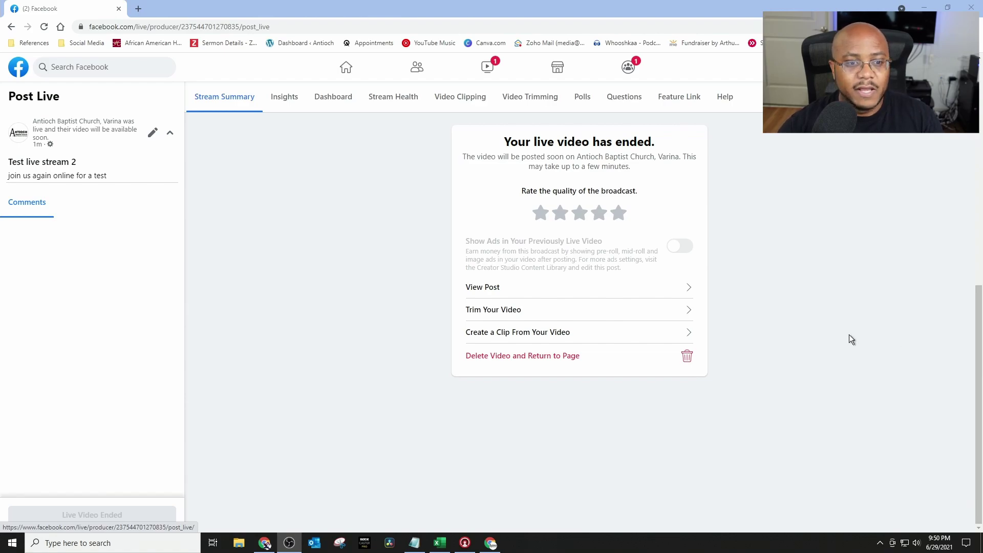
Step: Go from the church's Page into Live Producer and start a Schedule Live Video Event form
left_click(347, 67)
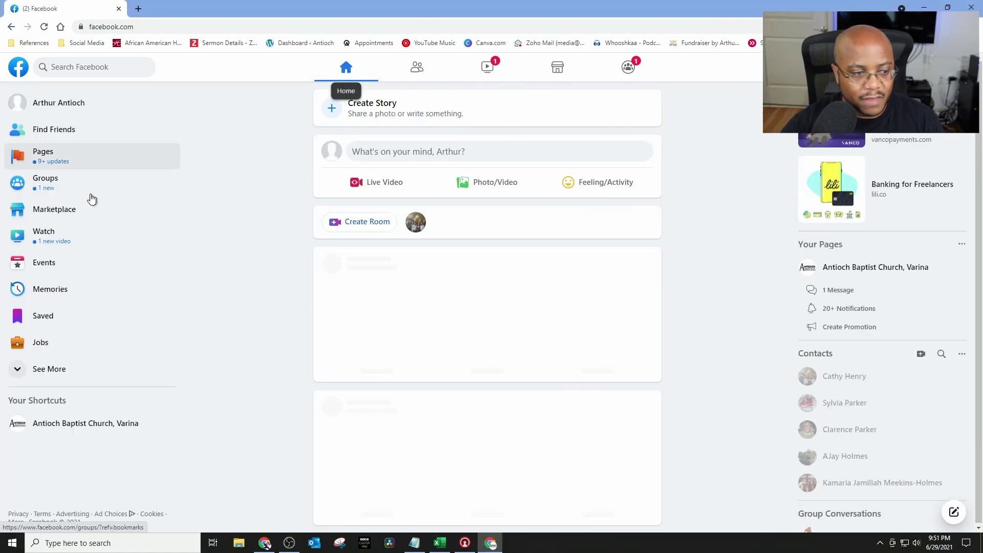
left_click(70, 432)
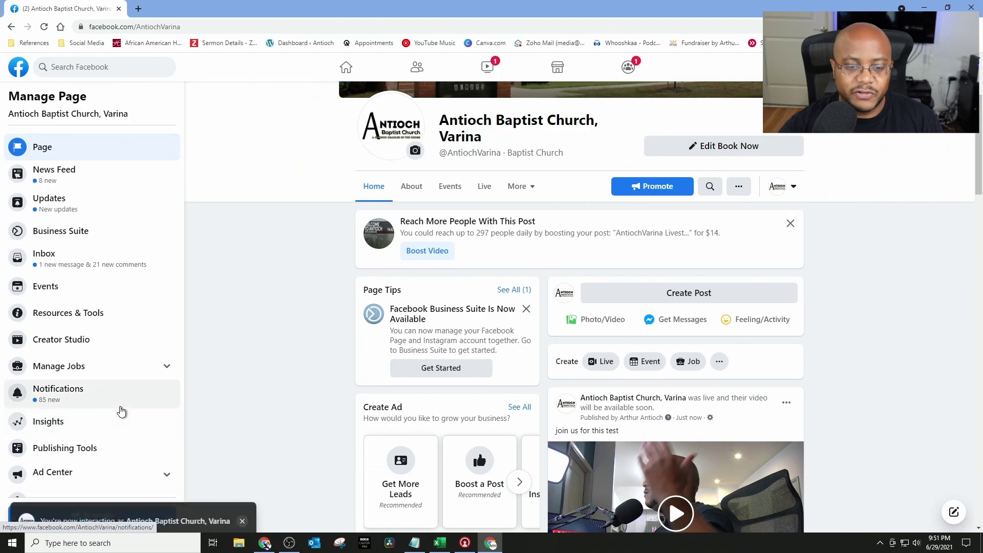
left_click(606, 368)
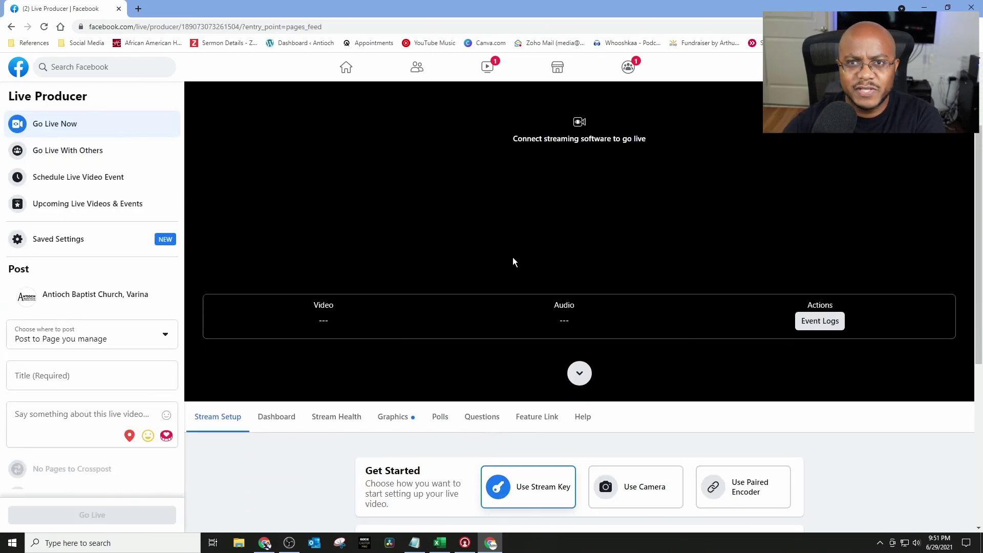
scroll(512, 257, "down", 5)
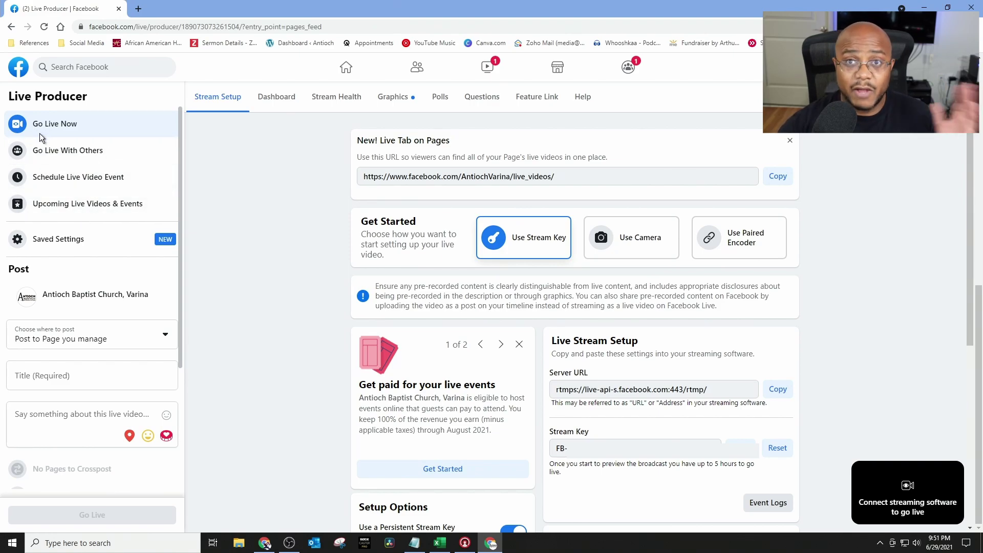
left_click(86, 183)
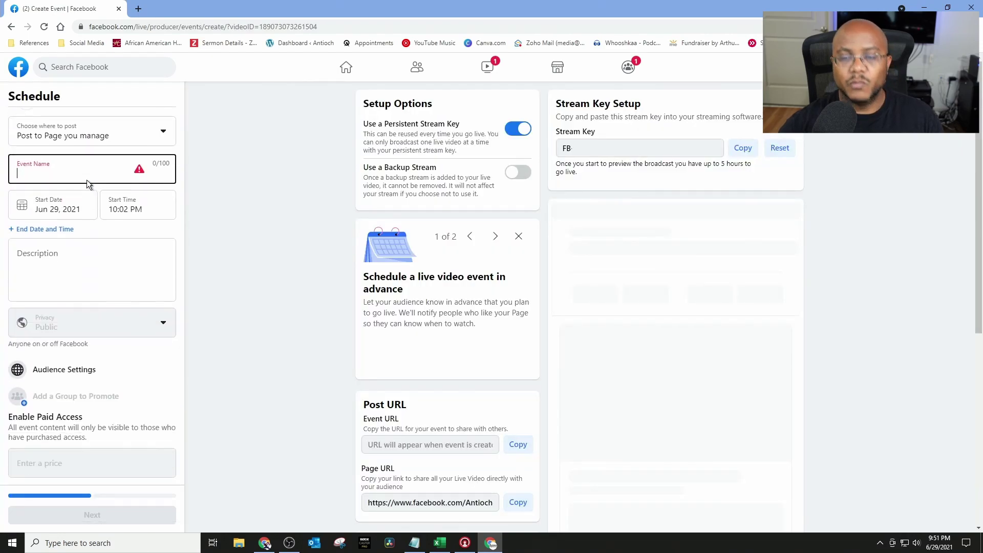
Step: Enter 'Test Live Stream 3' as the scheduled event's name
scroll(87, 184, "down", 1)
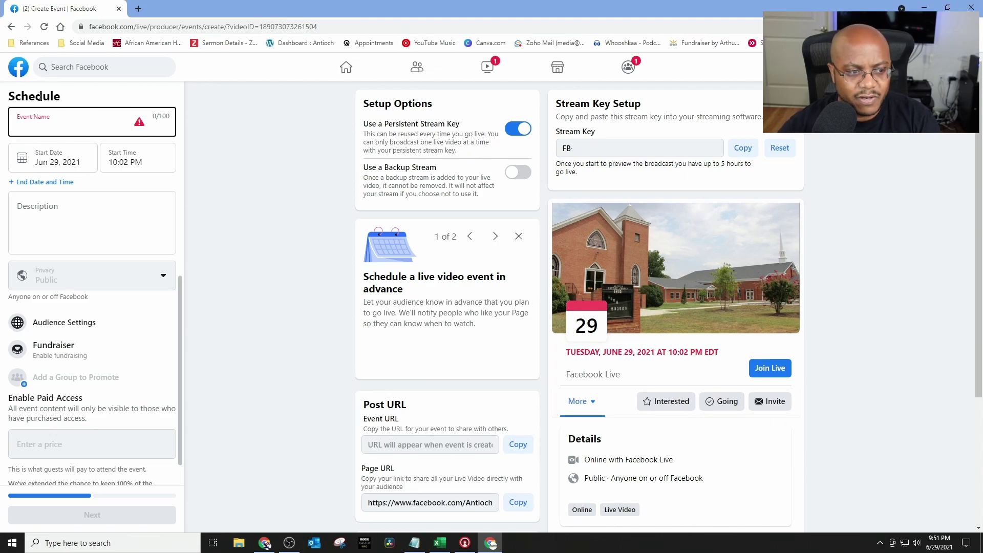
scroll(77, 136, "down", 1)
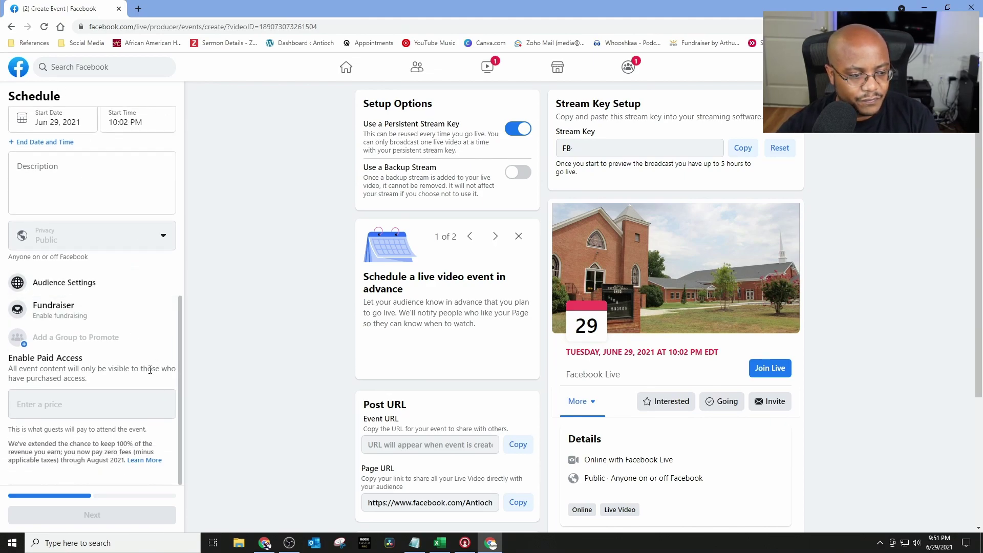
scroll(82, 246, "up", 7)
scroll(123, 271, "down", 5)
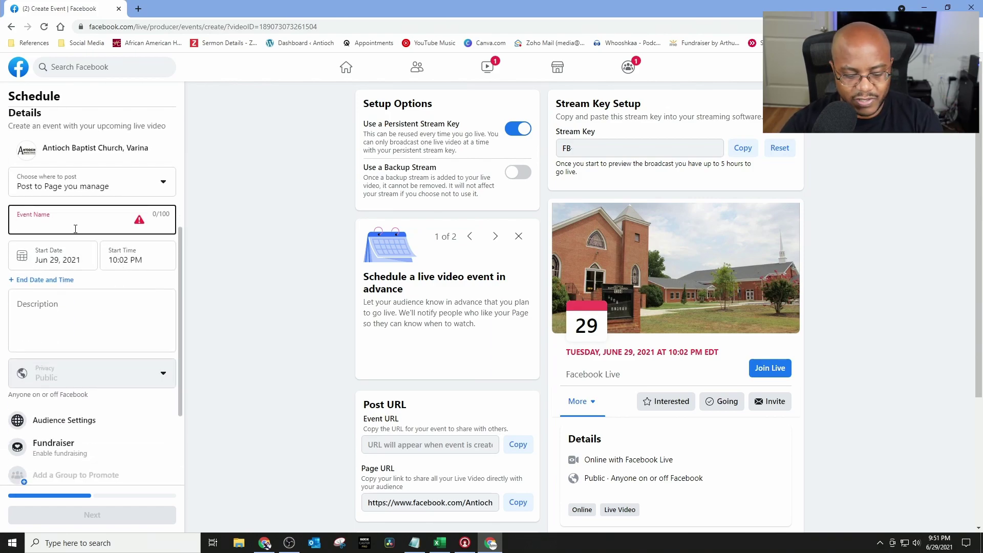
type("Test L")
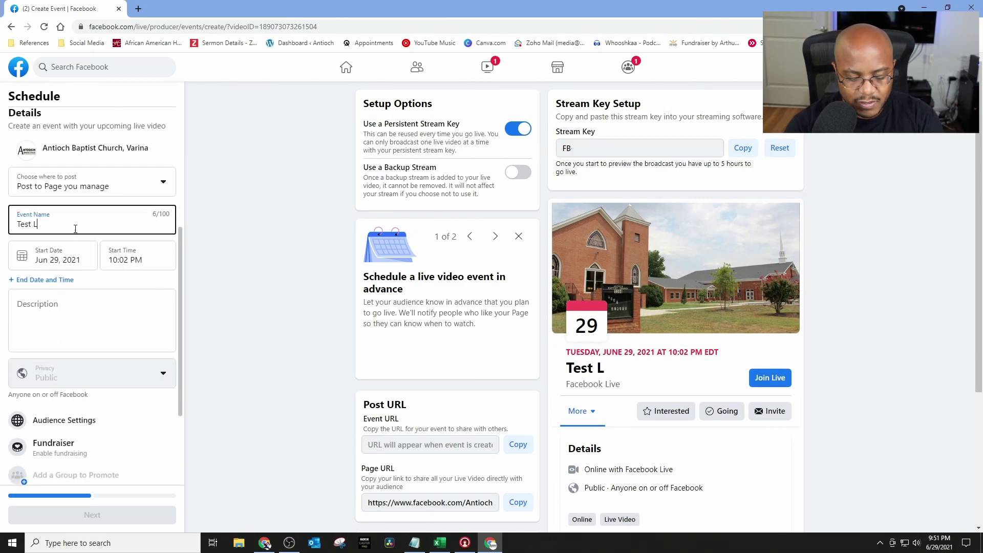
type("ive Stream 3")
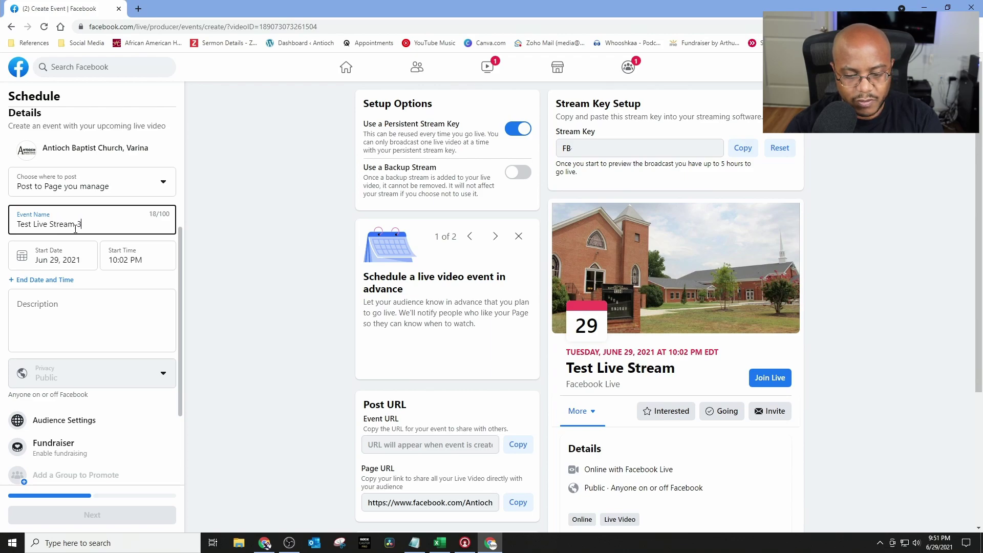
Step: Set the event's start date to July 3, 2021
left_click(69, 258)
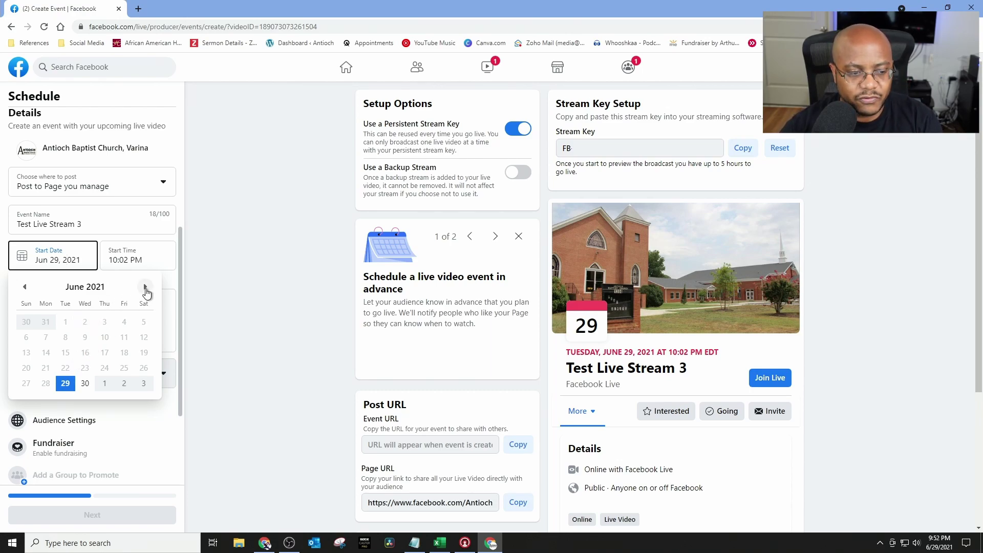
left_click(146, 287)
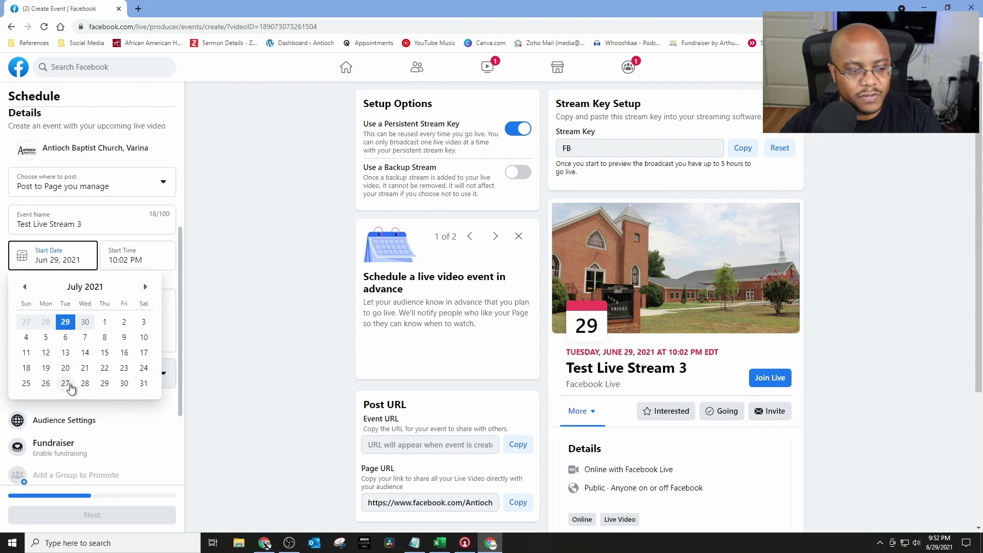
left_click(145, 288)
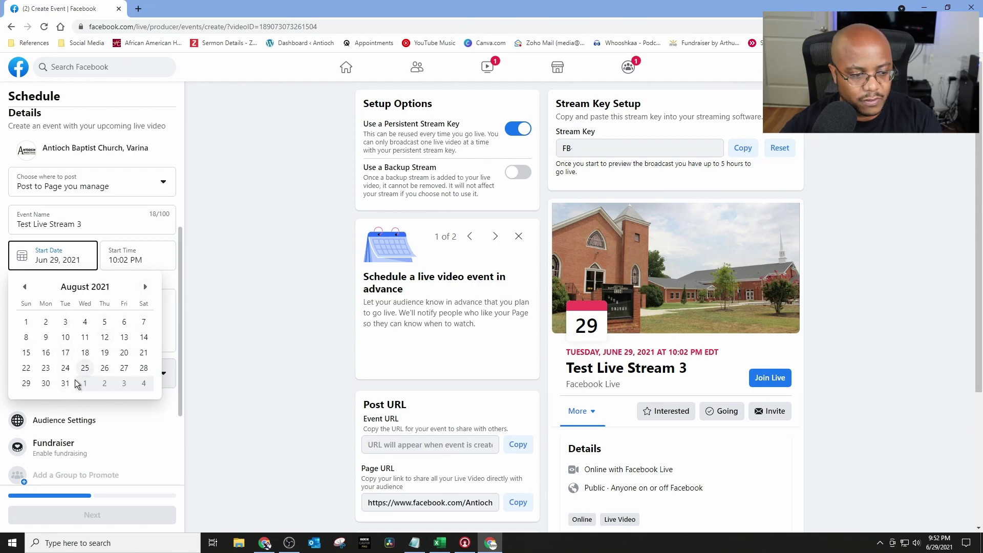
left_click(66, 384)
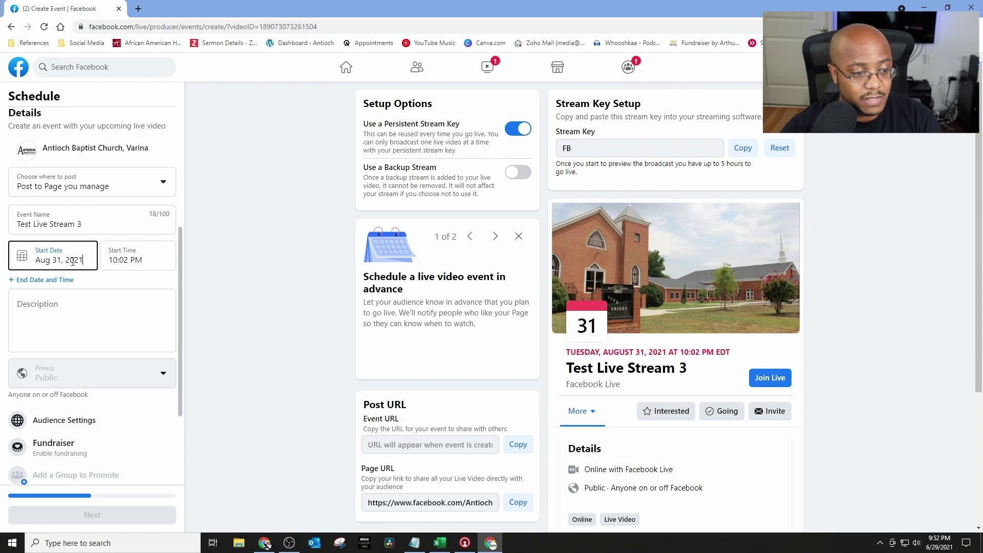
left_click(72, 260)
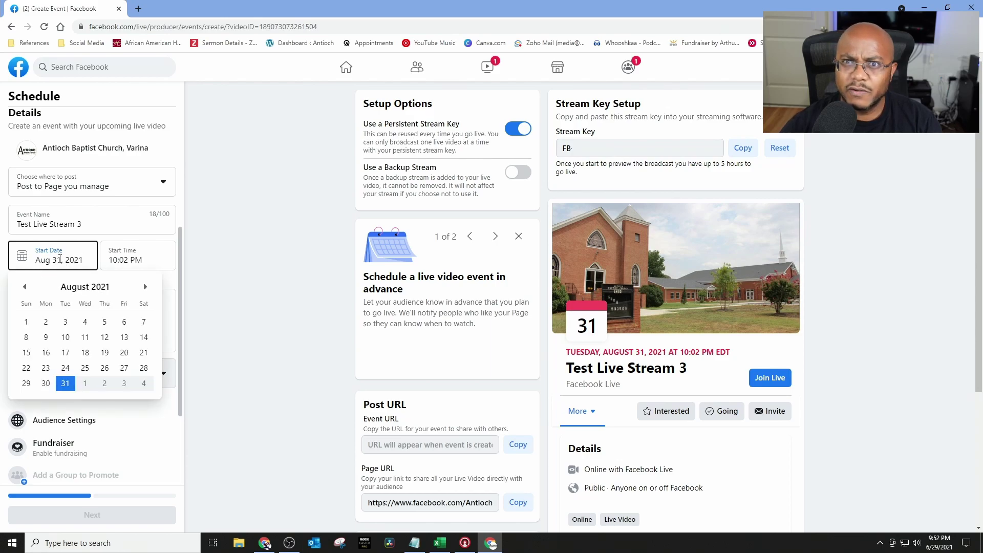
left_click(25, 287)
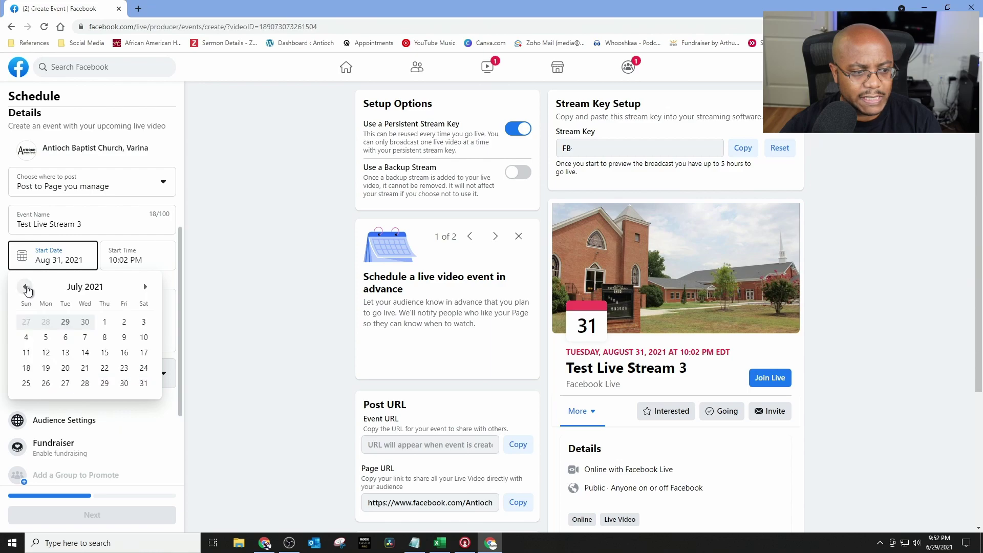
left_click(26, 287)
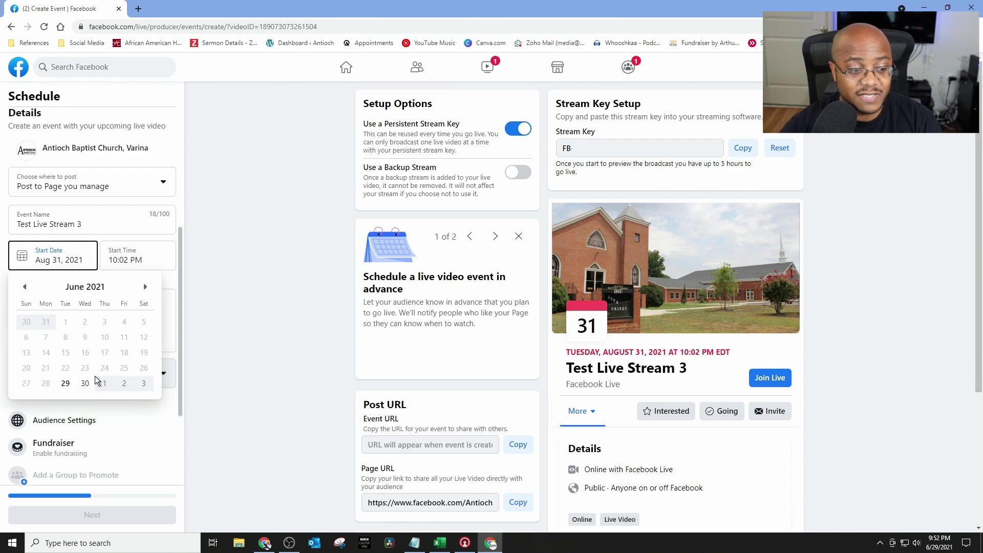
left_click(145, 286)
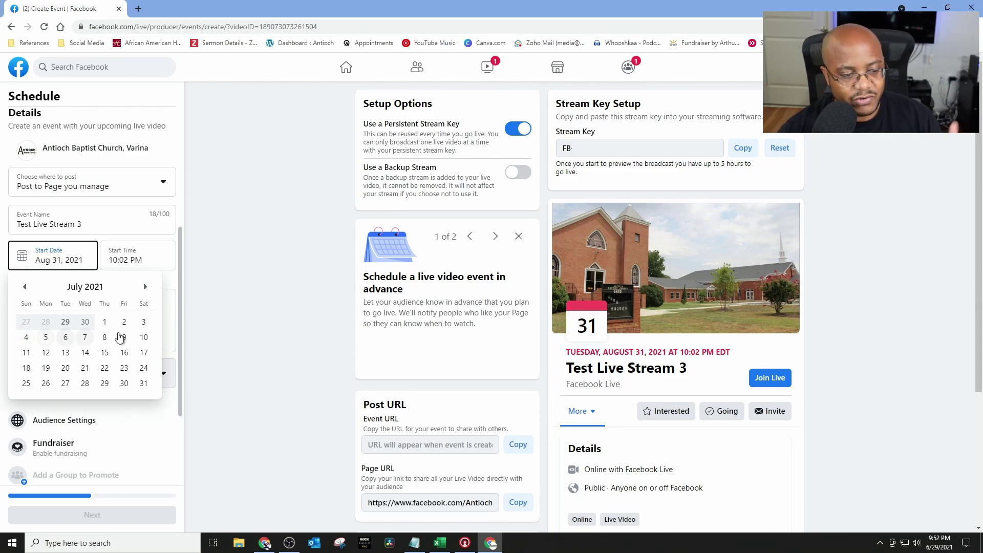
left_click(144, 322)
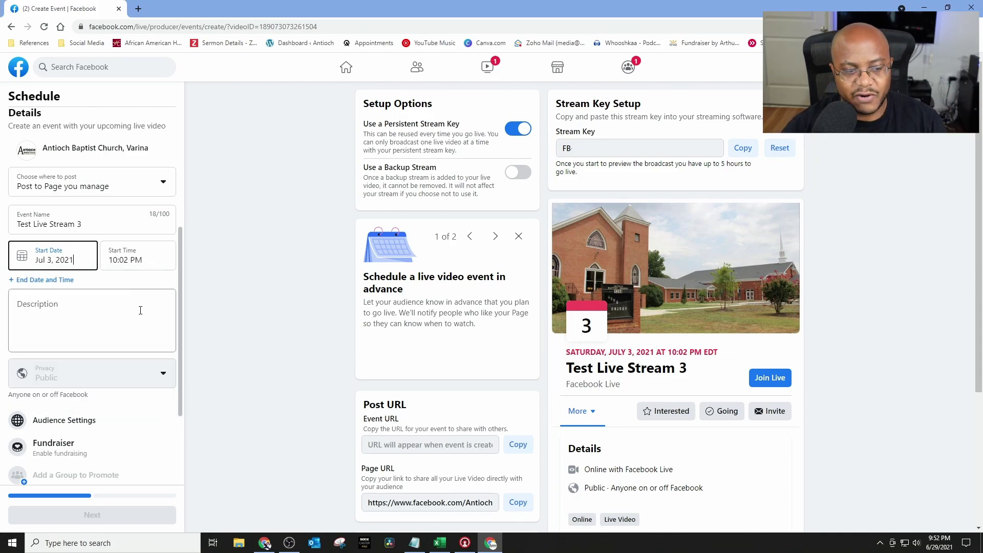
Step: Set the start time to 2:00 AM and the description to 'Testing again'
left_click(126, 260)
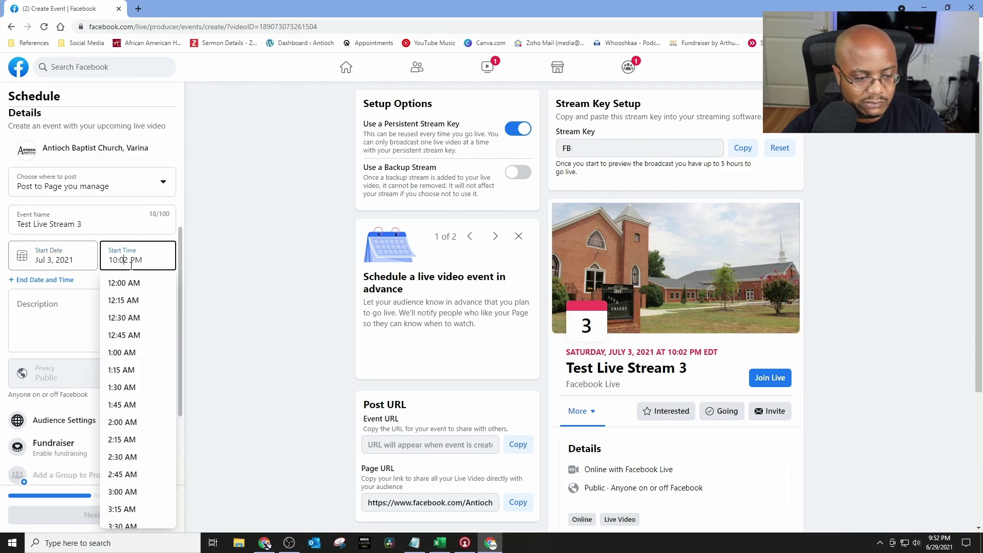
left_click(123, 421)
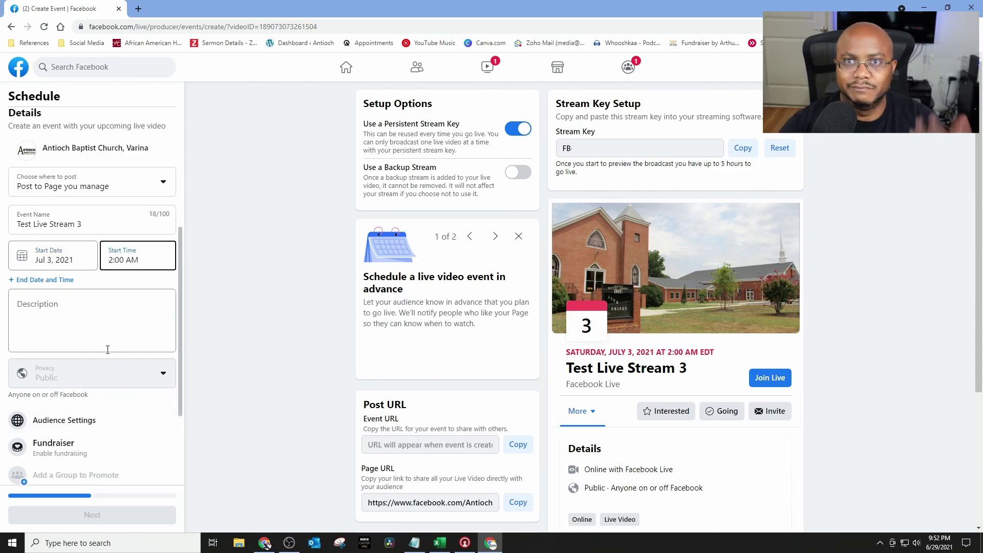
left_click(118, 315)
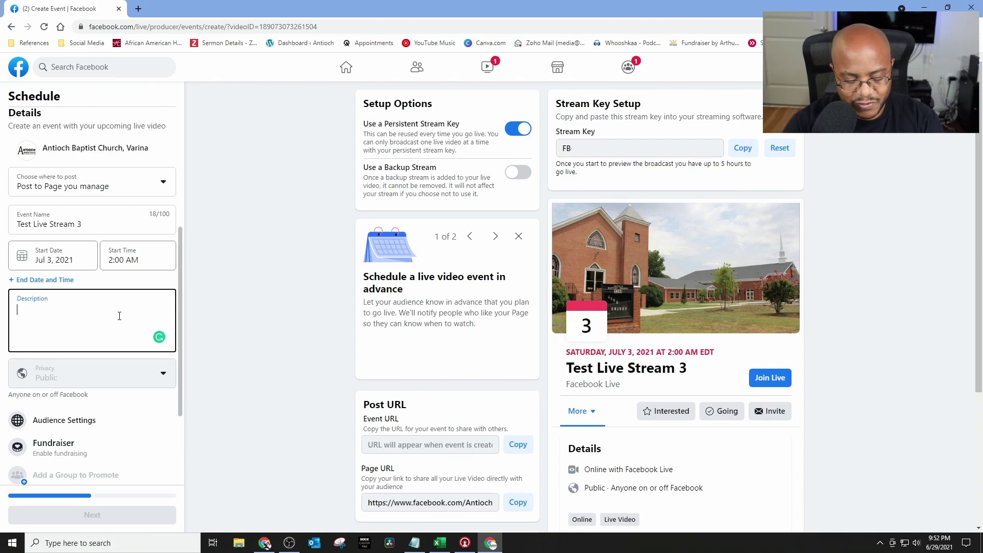
type("Testing again")
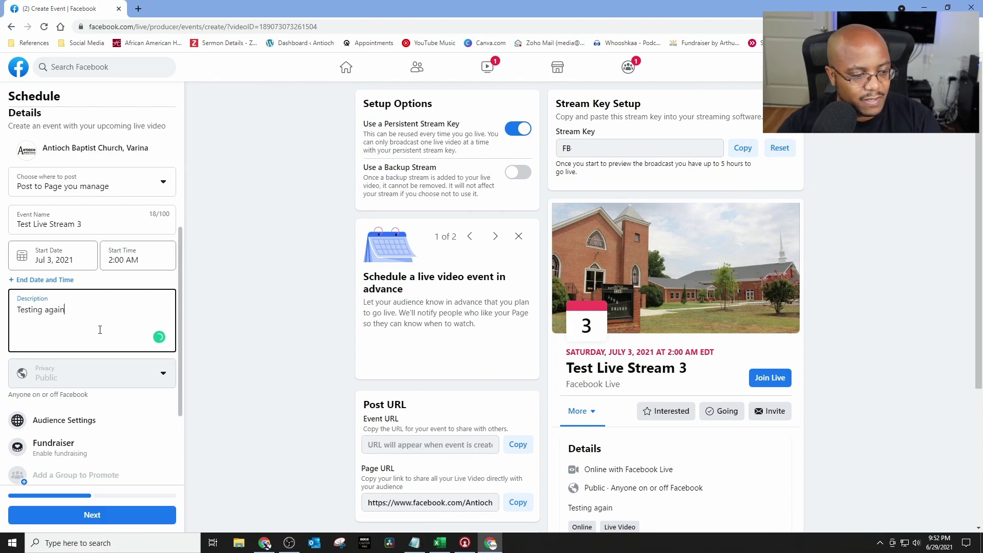
scroll(95, 336, "down", 2)
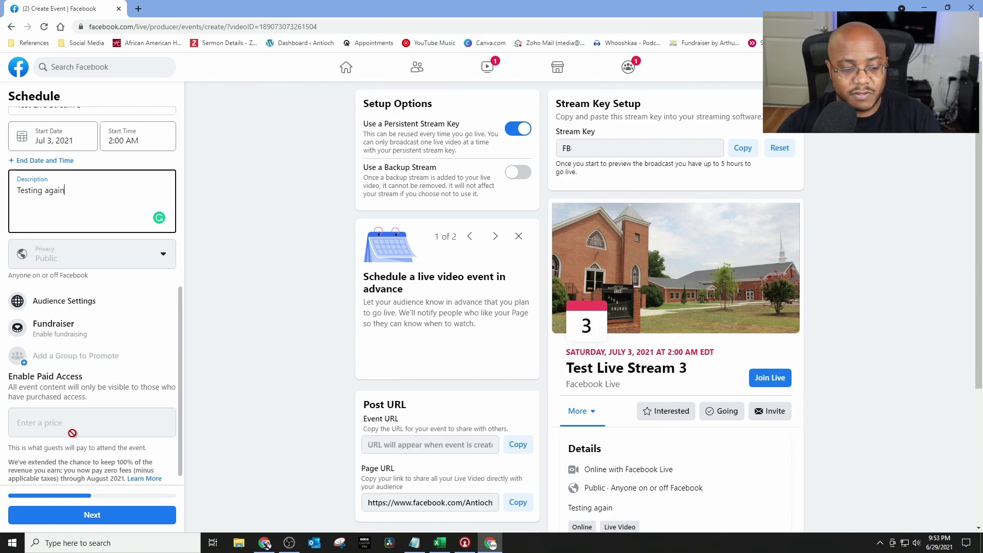
scroll(72, 433, "down", 1)
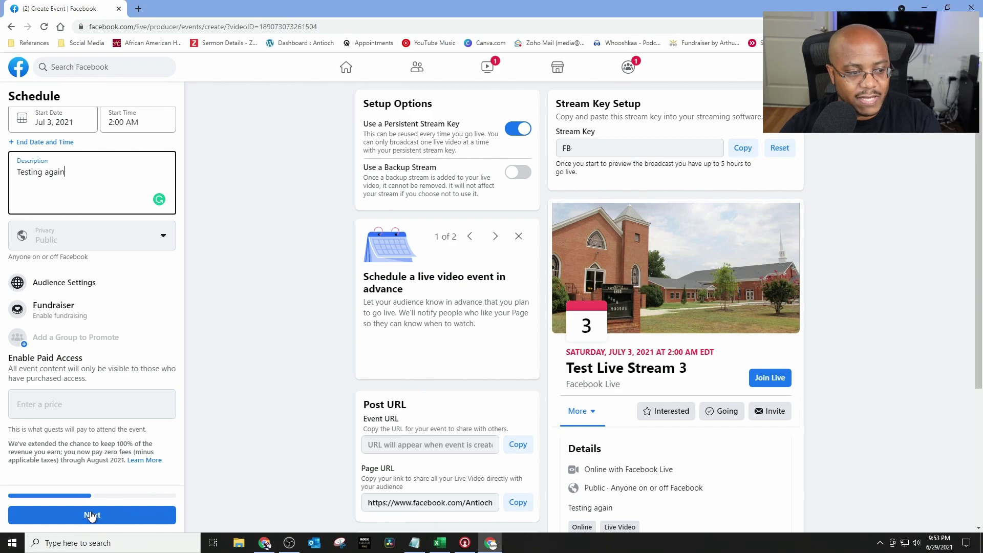
Step: Shift the church cover photo upward in its frame and create the scheduled event
left_click(117, 520)
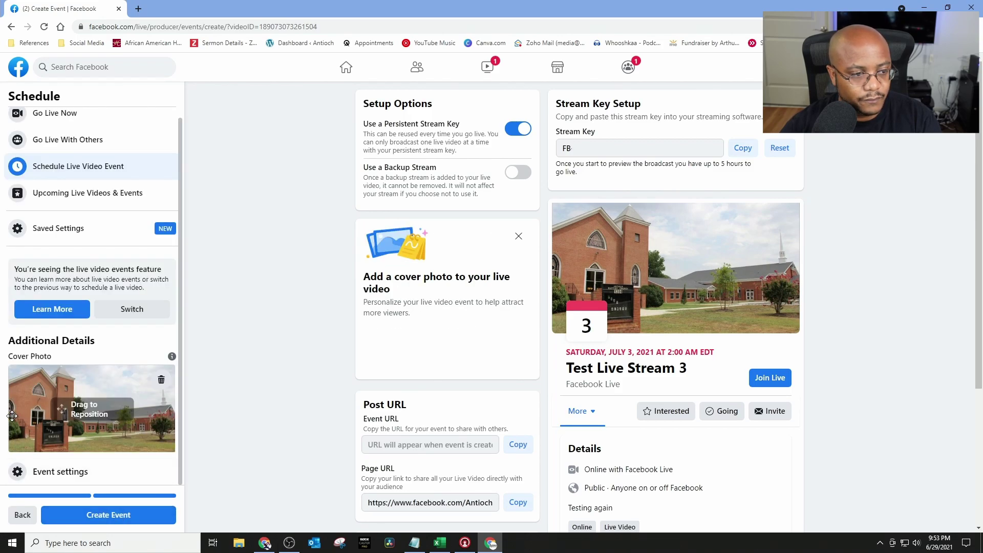
left_click_drag(101, 417, 97, 410)
left_click_drag(149, 431, 153, 414)
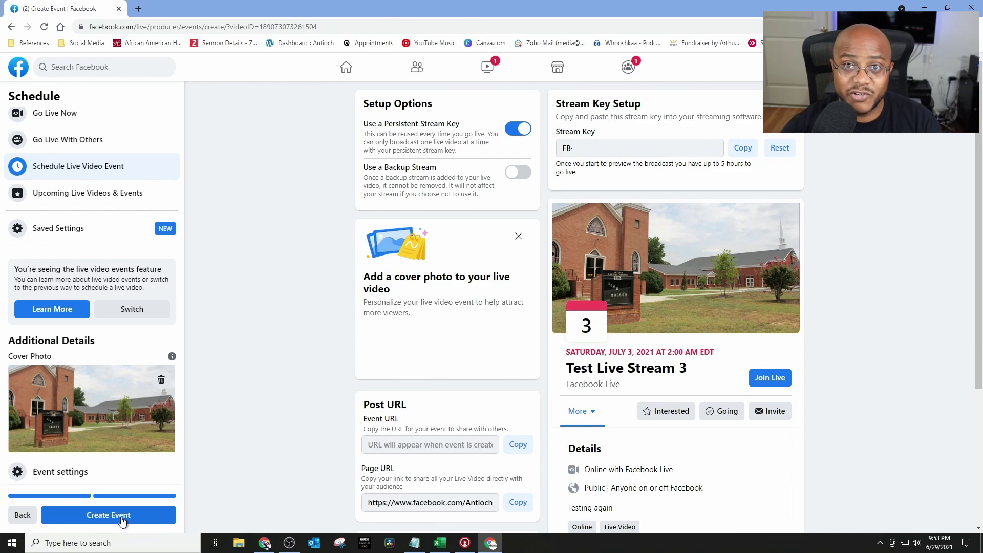
left_click(121, 521)
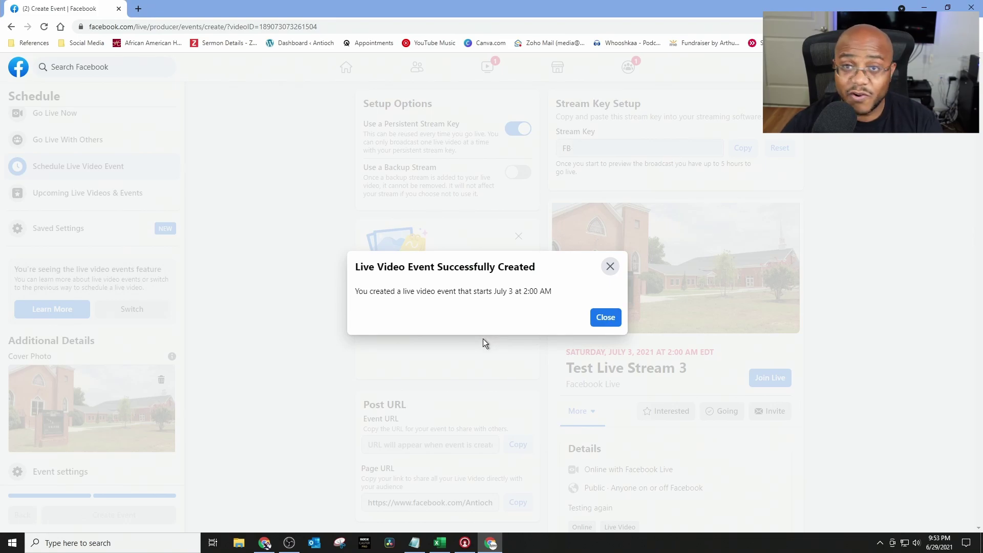
Step: Close the success dialog to see 'Test Live Stream 3' under Upcoming Live Videos & Events
left_click(600, 318)
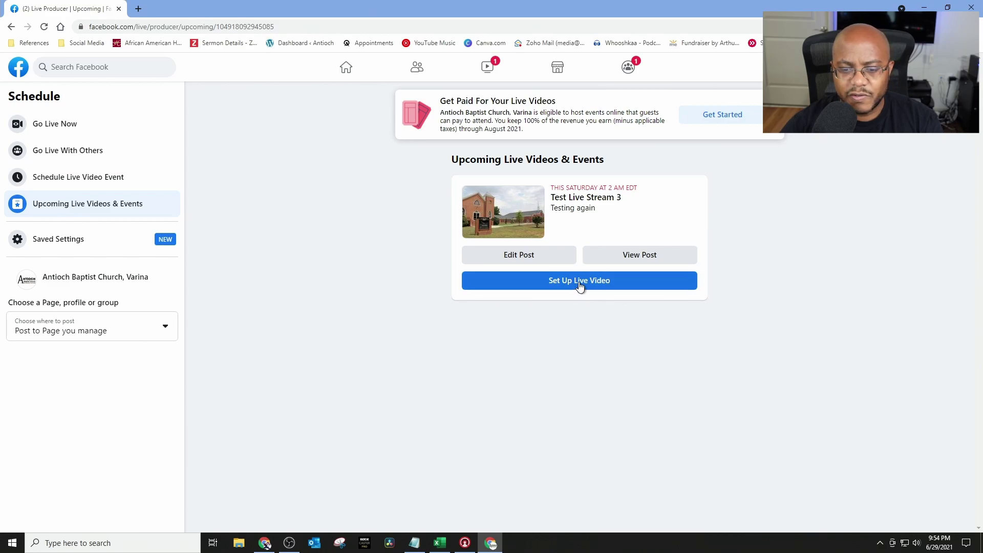
Step: Start the live video setup for Test Live Stream 3 and choose the Use Stream Key option
left_click(579, 283)
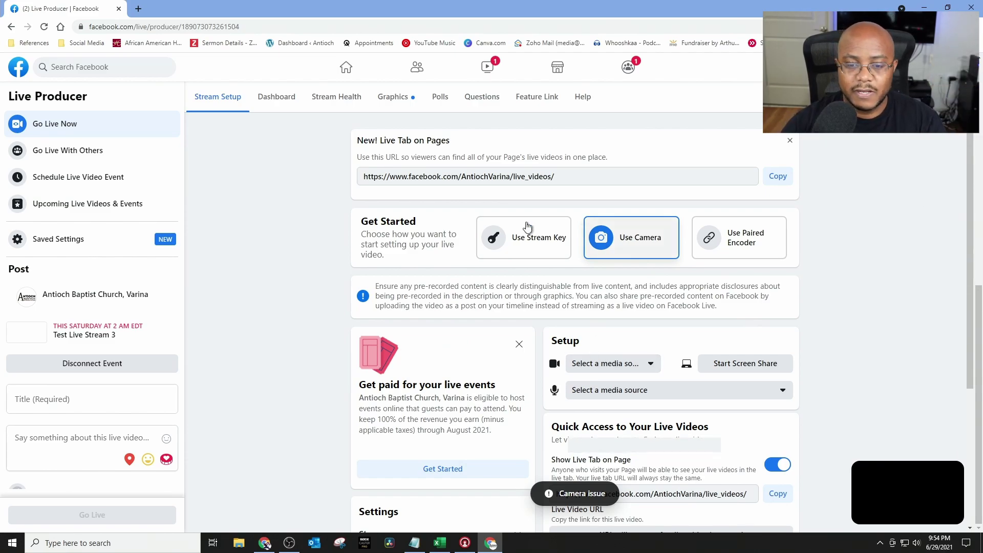
left_click(535, 251)
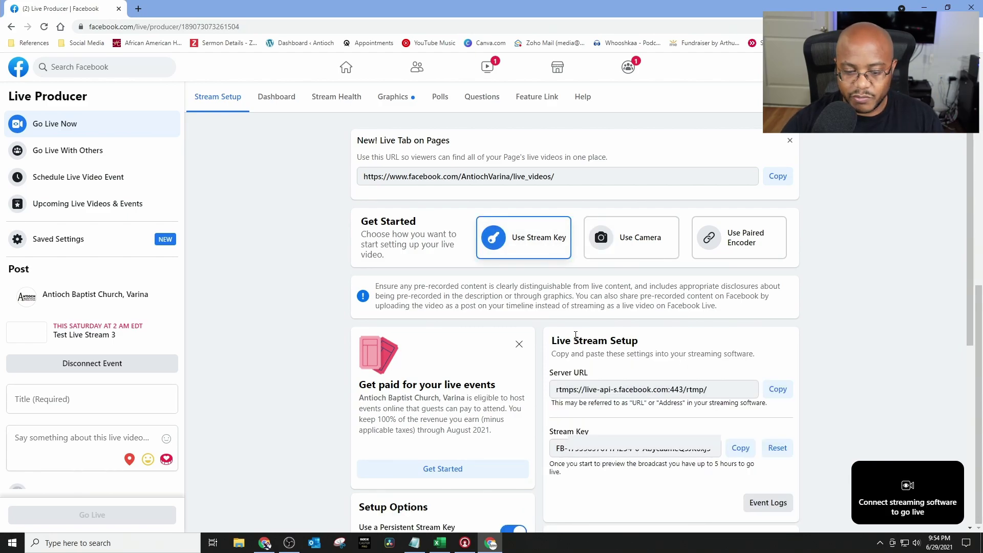
scroll(524, 397, "down", 2)
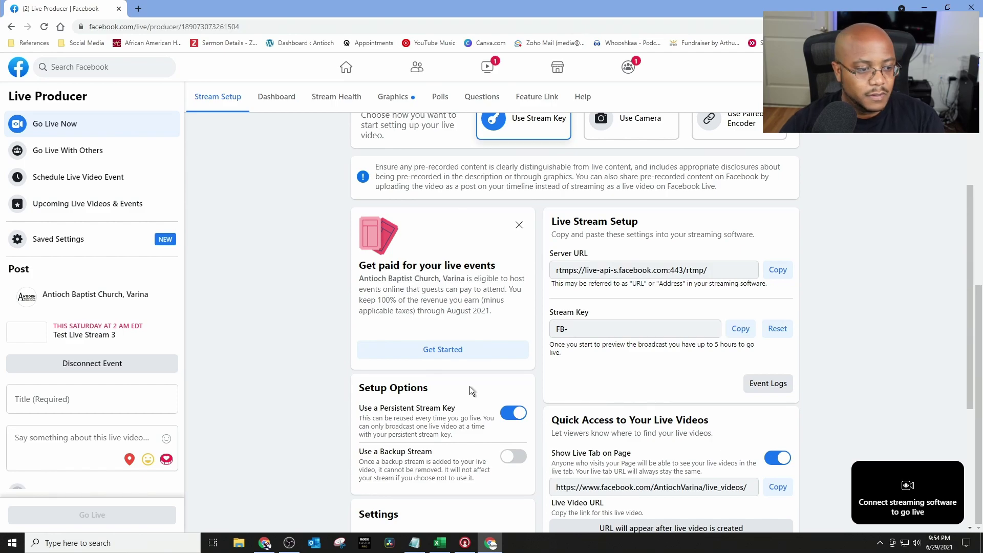
Step: Enter the title 'Testing again 3' and the description 'I am only testing our live stream please ignore'
scroll(106, 342, "down", 2)
left_click(78, 289)
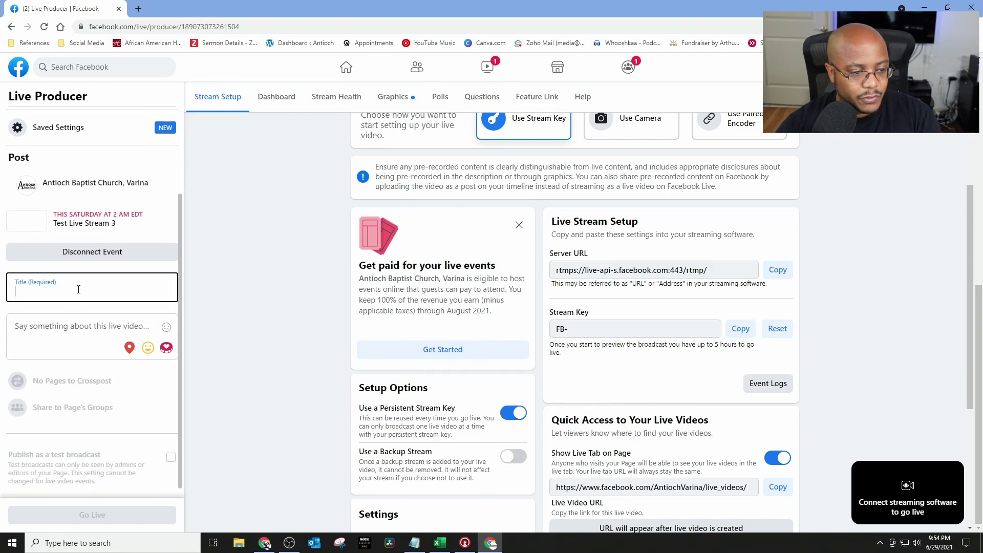
type("T")
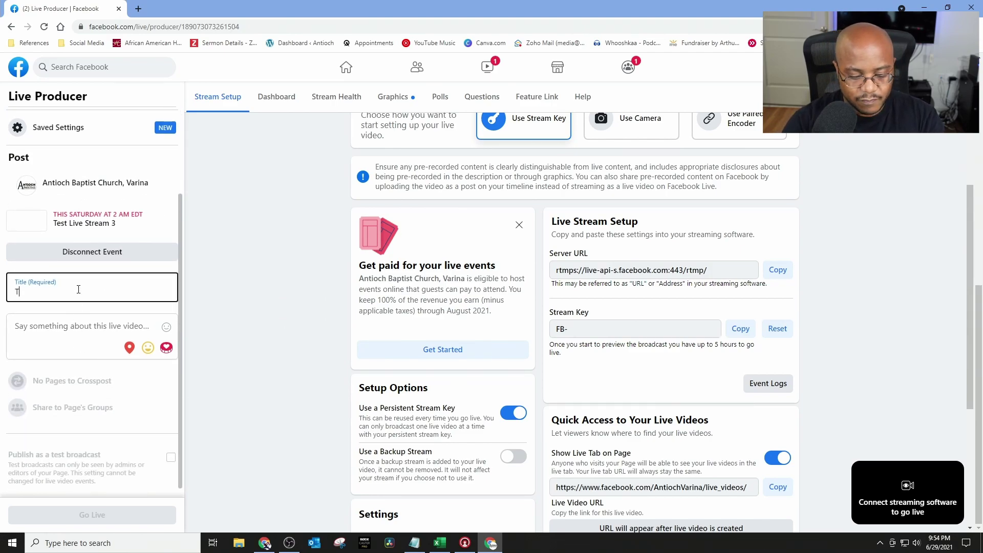
type("esting again ")
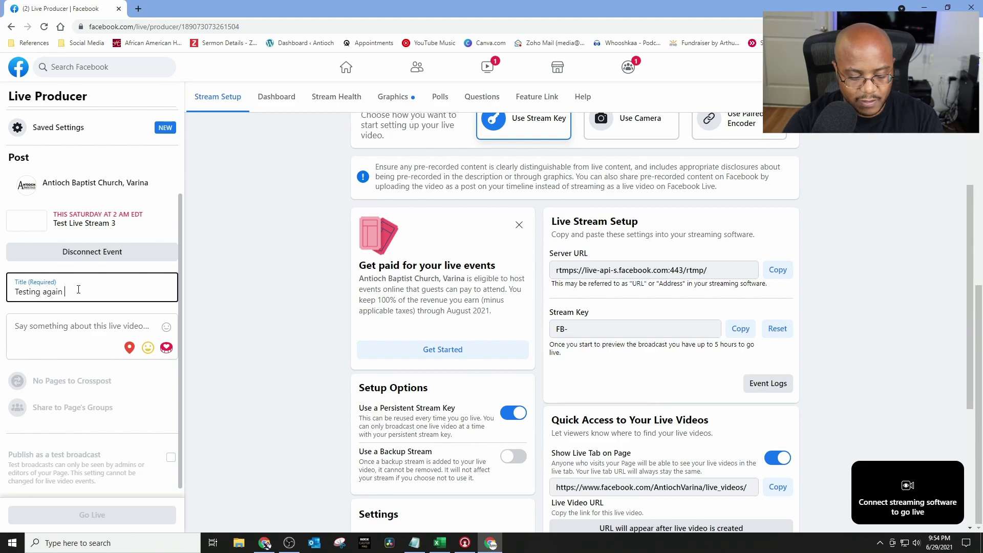
type("3")
key("Tab")
type("I am only test")
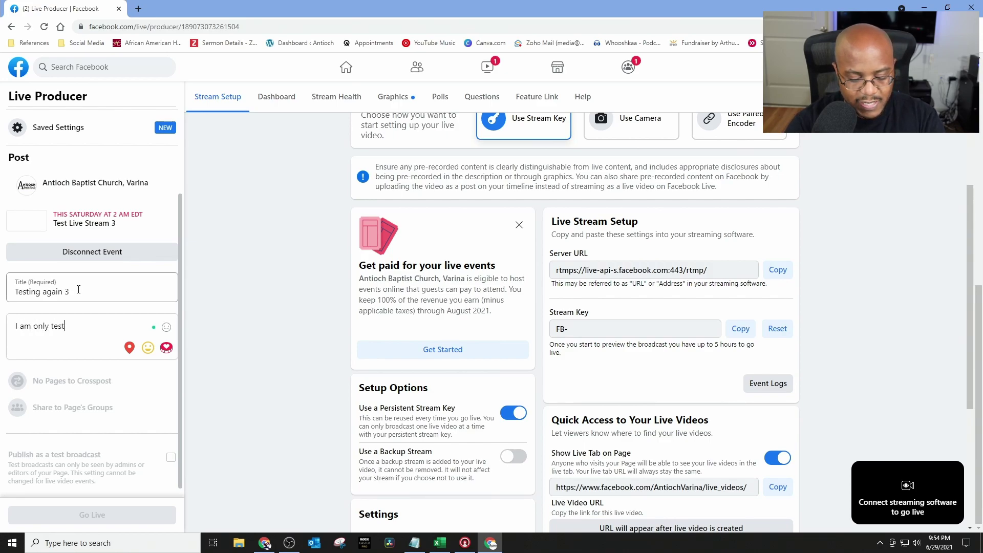
type("ing our live str")
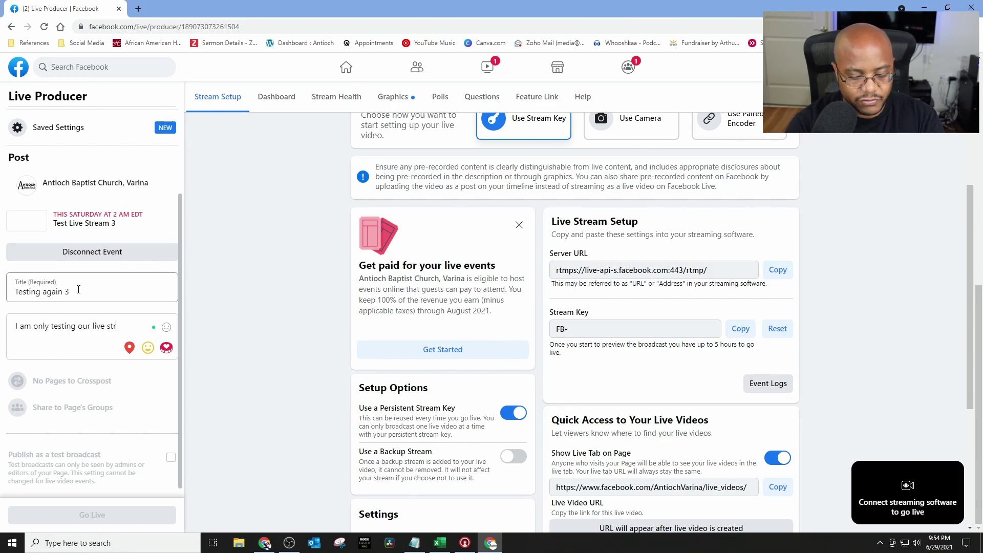
type("eam please ignore")
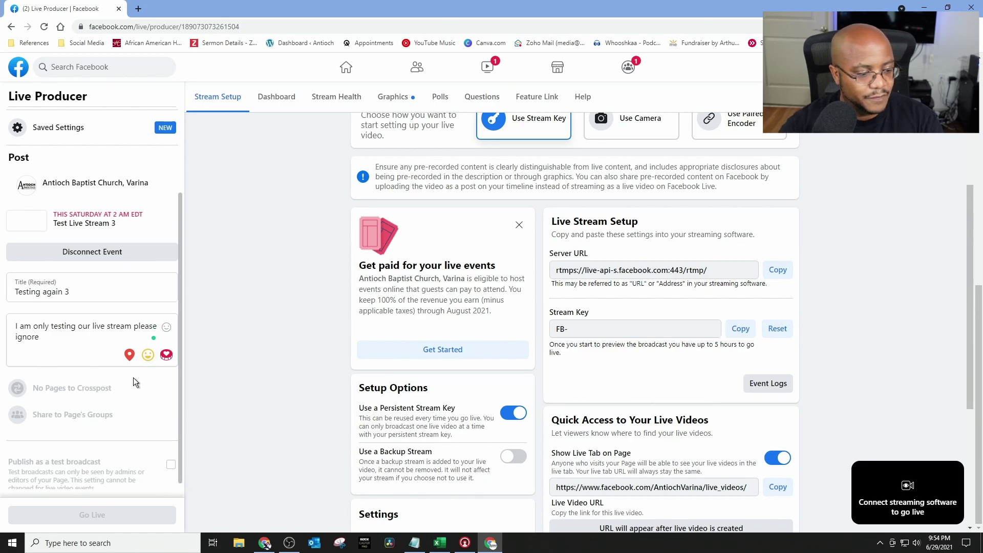
scroll(110, 399, "down", 1)
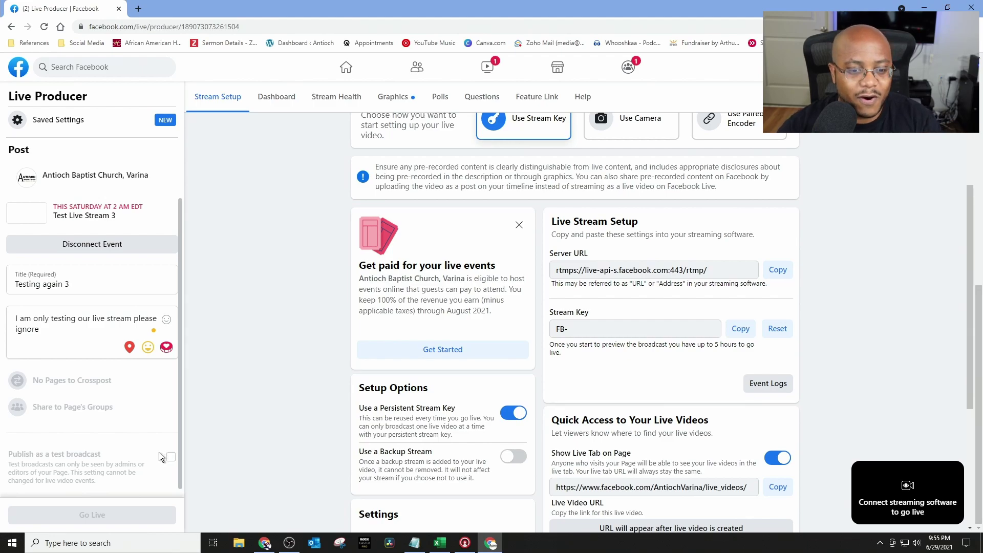
scroll(327, 444, "down", 2)
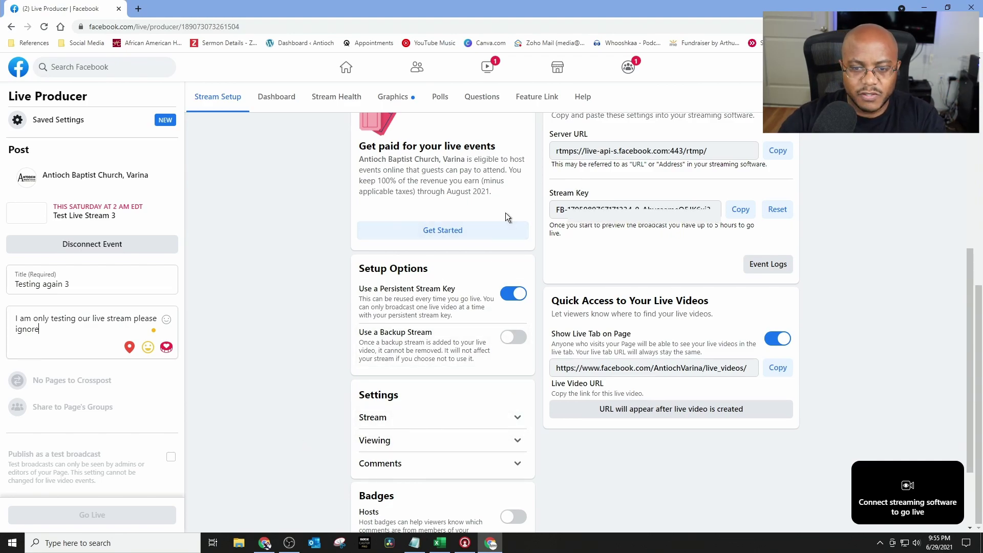
Step: Expand the Stream settings to reveal the end-when-stream-stops option and the latency choices
scroll(506, 213, "up", 2)
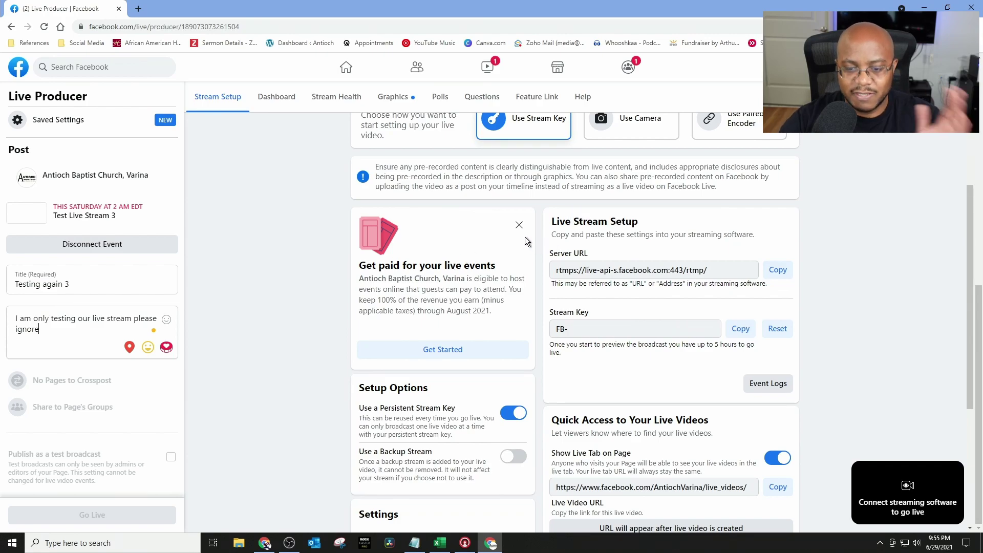
scroll(527, 238, "down", 4)
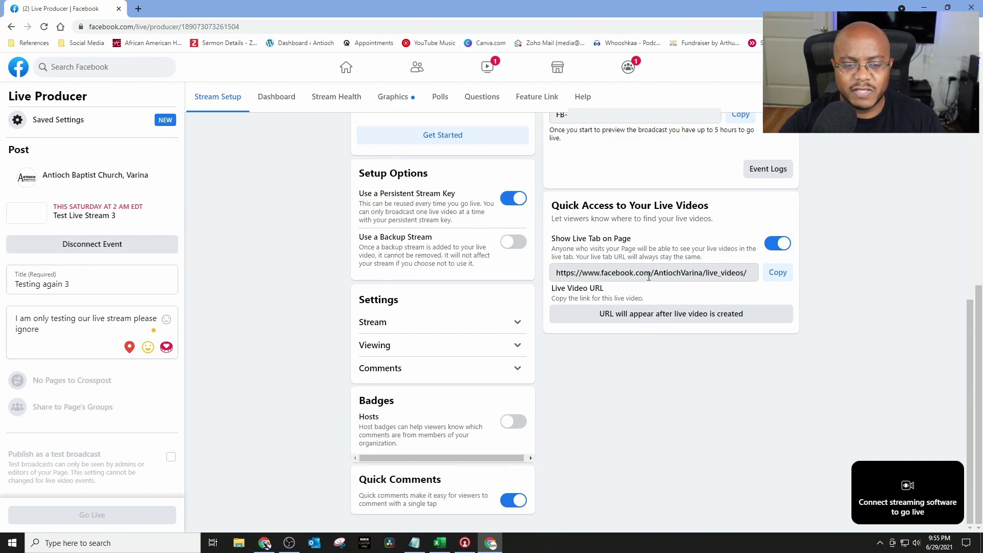
left_click(517, 326)
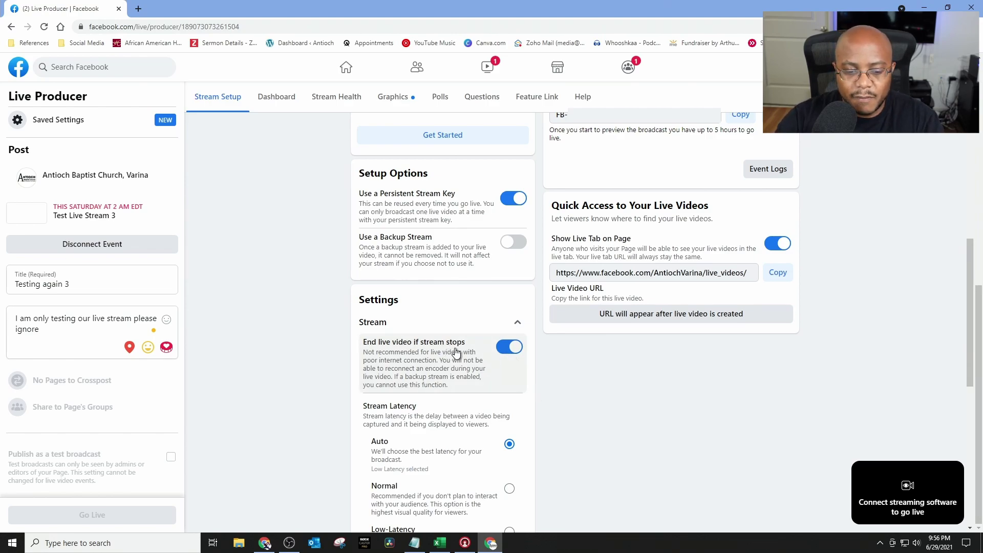
Step: Review the remaining Stream options, then expand the Viewing settings section
scroll(495, 352, "down", 2)
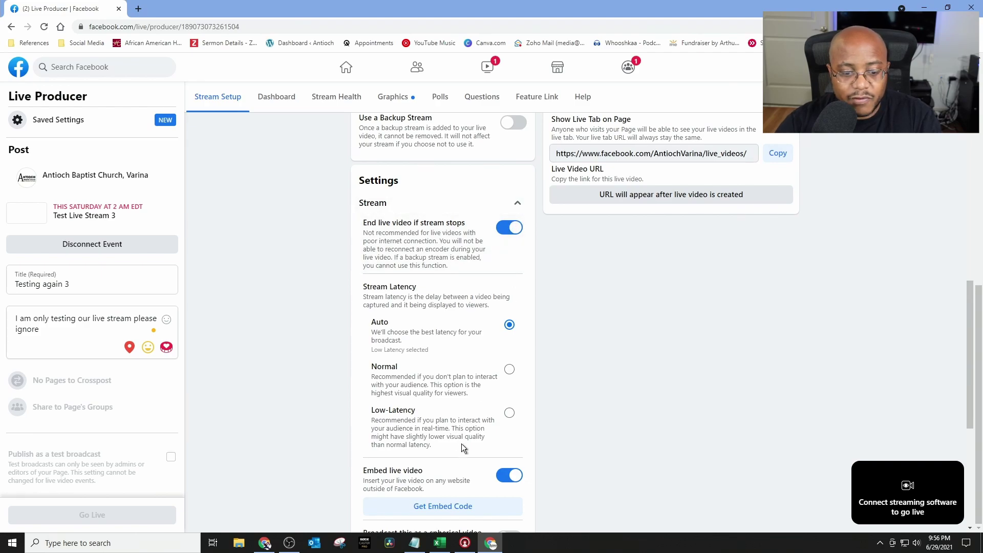
scroll(423, 445, "down", 2)
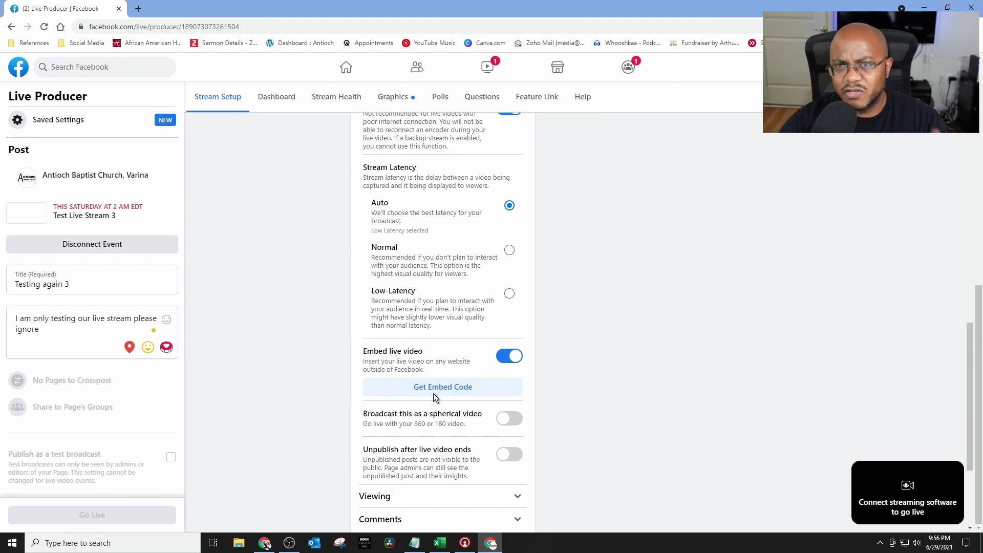
scroll(429, 395, "down", 2)
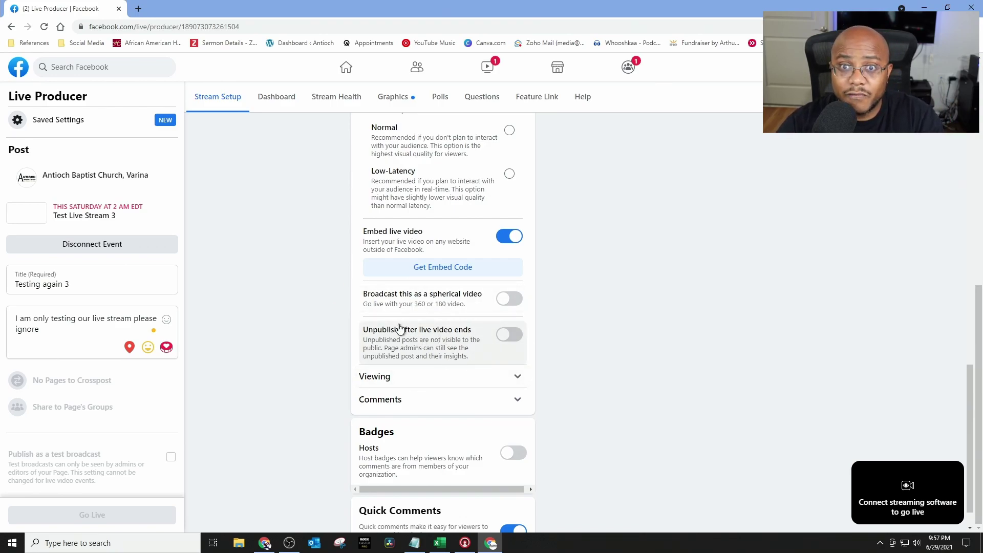
left_click(518, 378)
Step: Confirm rewind is on and captions and messaging are off, then collapse the Viewing section
scroll(512, 385, "down", 2)
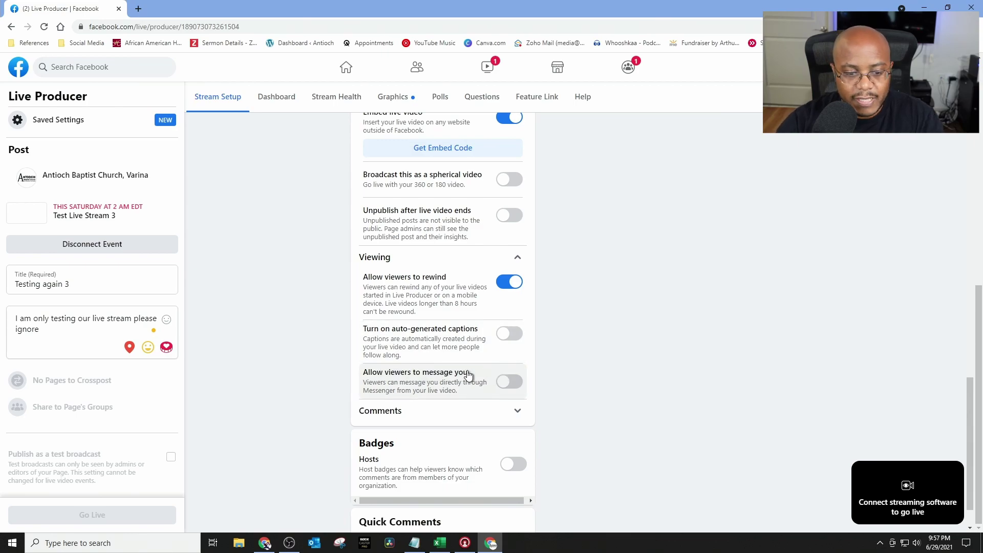
left_click(519, 260)
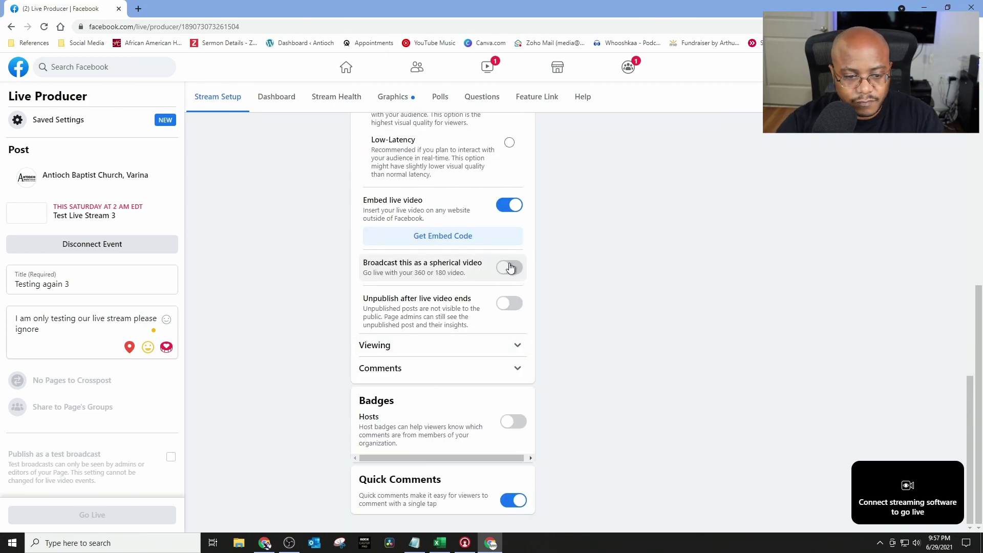
Step: Expand the Comments section and verify all restrictions are off with Quick Comments enabled
left_click(518, 370)
scroll(434, 362, "down", 2)
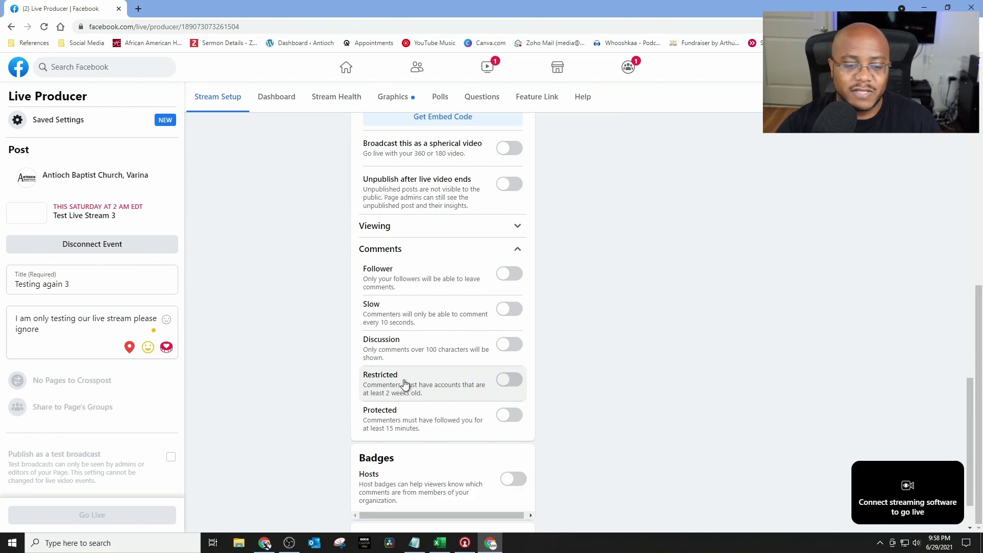
scroll(397, 416, "down", 1)
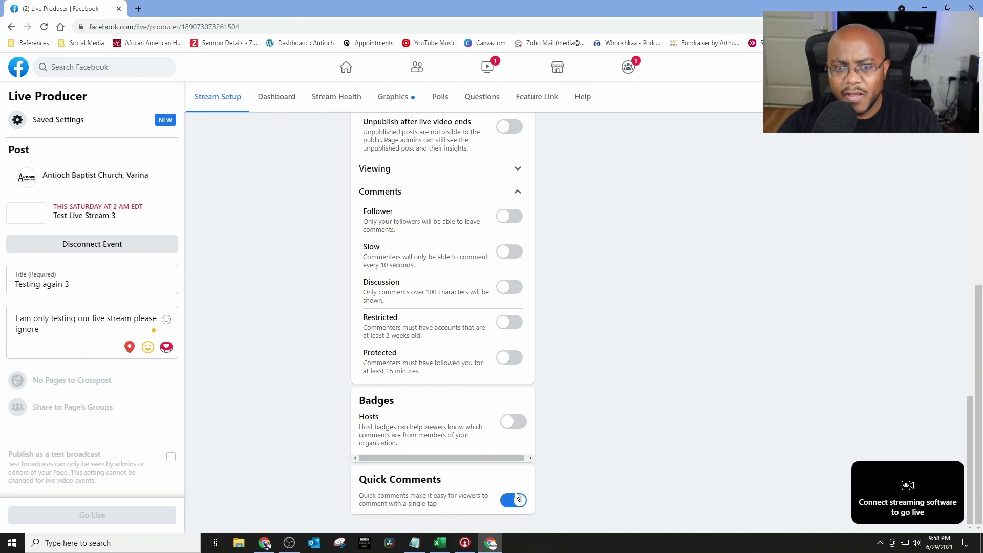
scroll(512, 491, "up", 8)
scroll(507, 495, "up", 6)
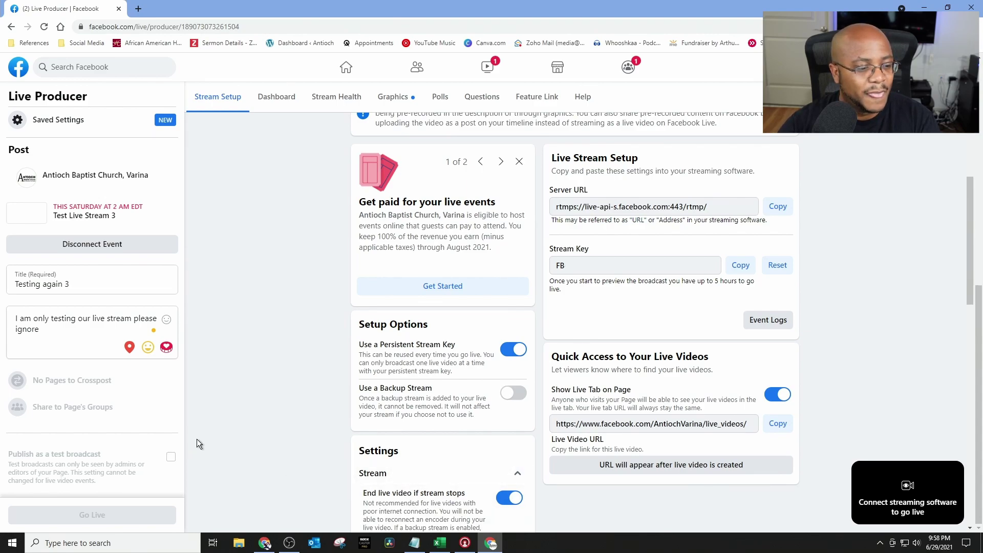
mouse_move(147, 408)
scroll(97, 380, "up", 3)
scroll(102, 383, "down", 3)
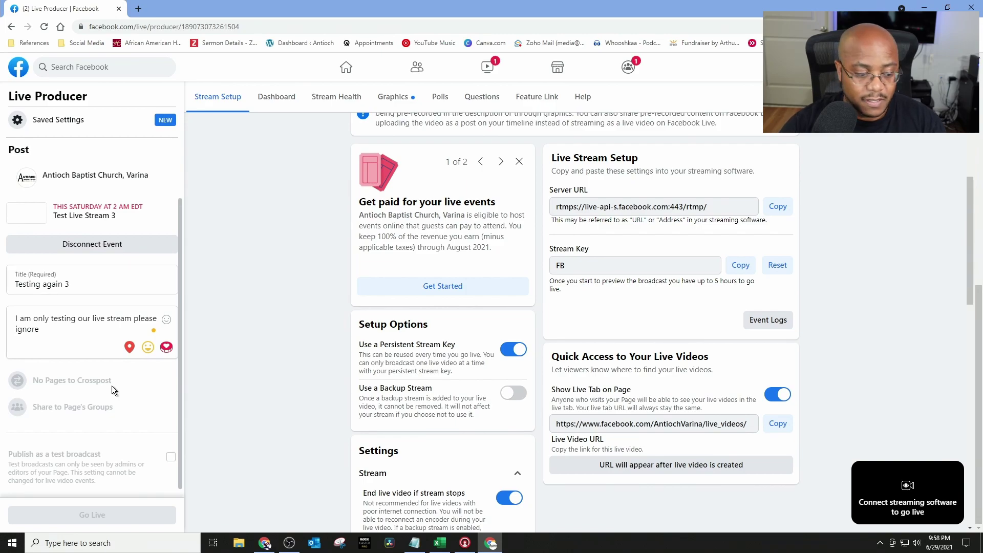